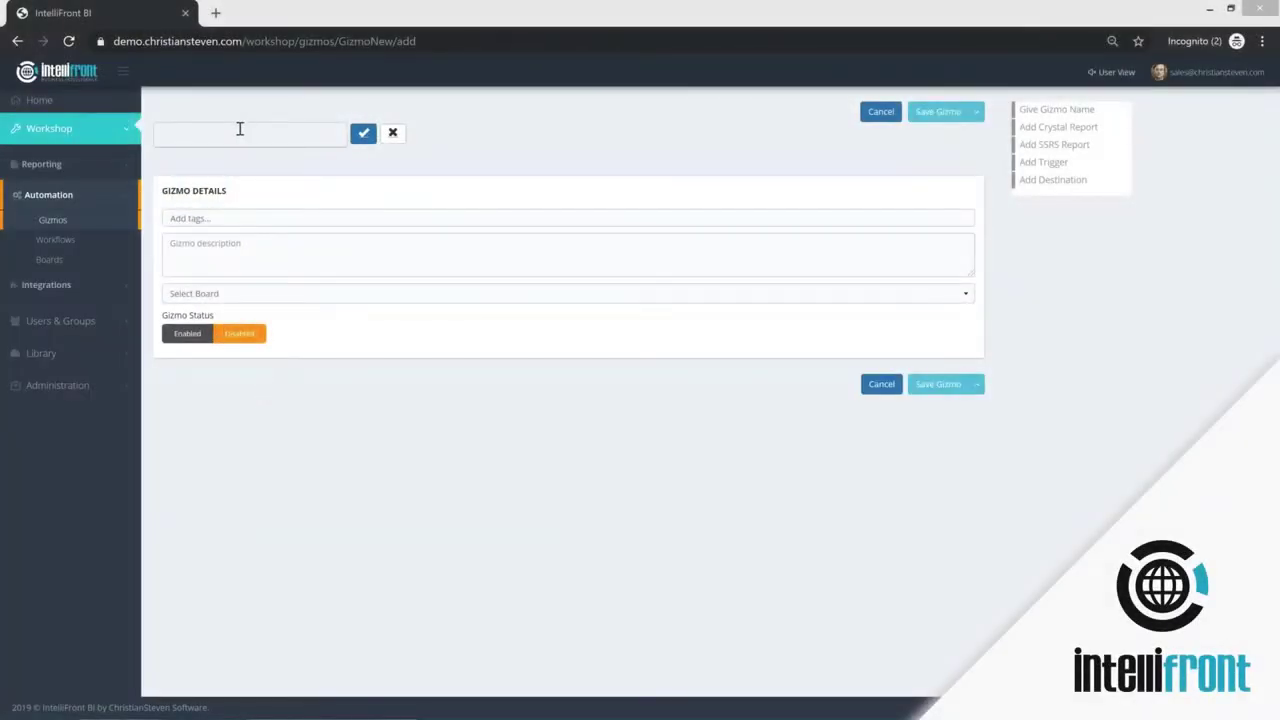
# - Enter 'Gizmo 1000' as the name of the new gizmo
pyautogui.click(245, 136)
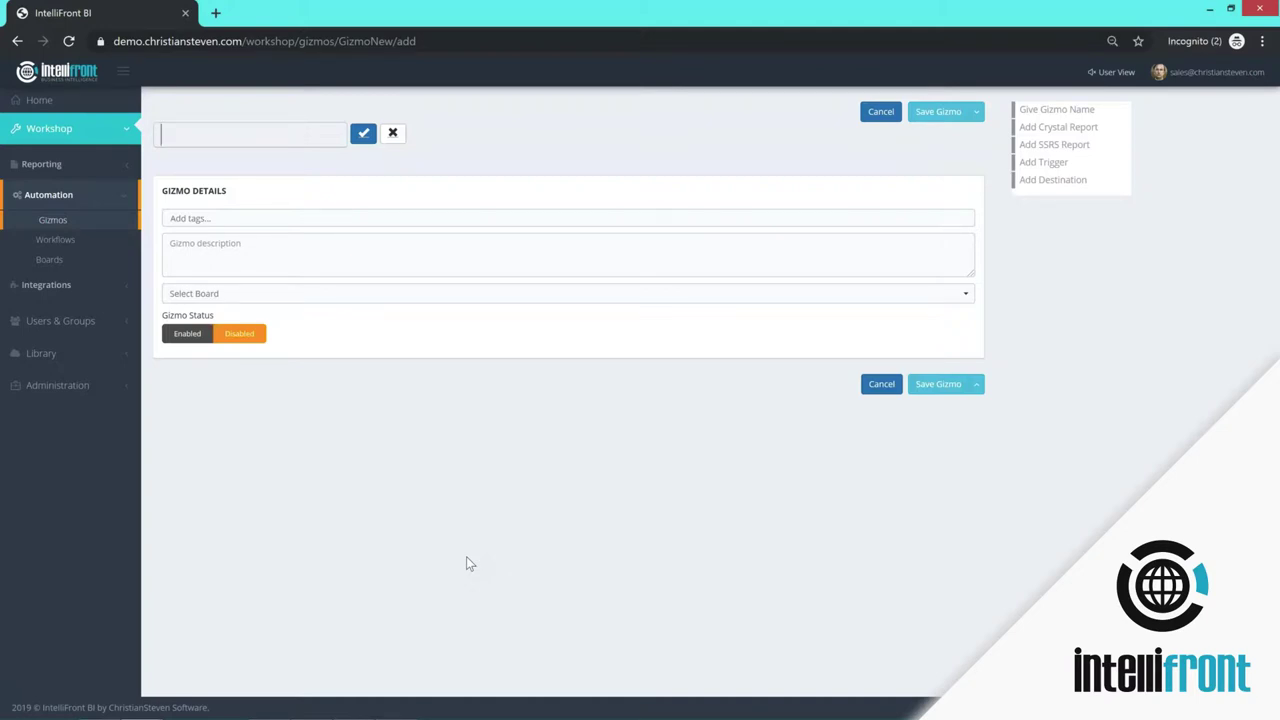
pyautogui.write('Gizmo 1000')
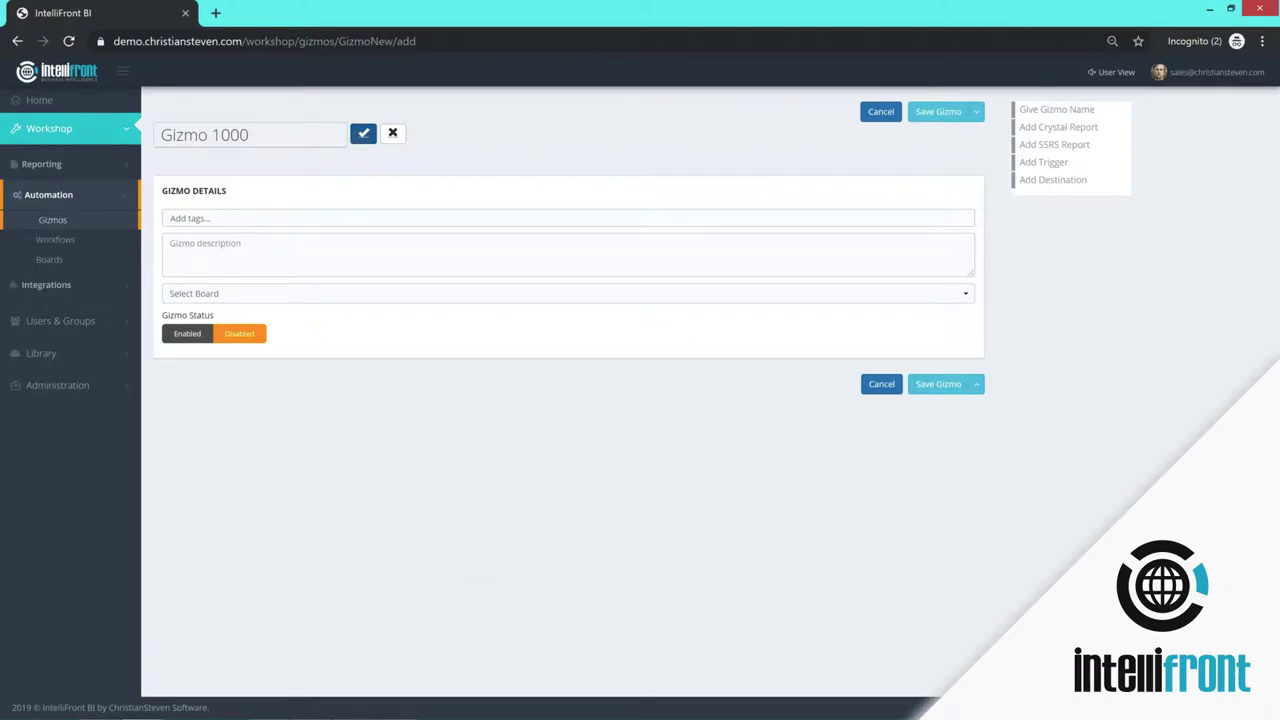
# - Commit the name, tag Gizmo 1000 as sales, assign it to Daily Sales Reports, and save
pyautogui.click(365, 135)
pyautogui.click(223, 217)
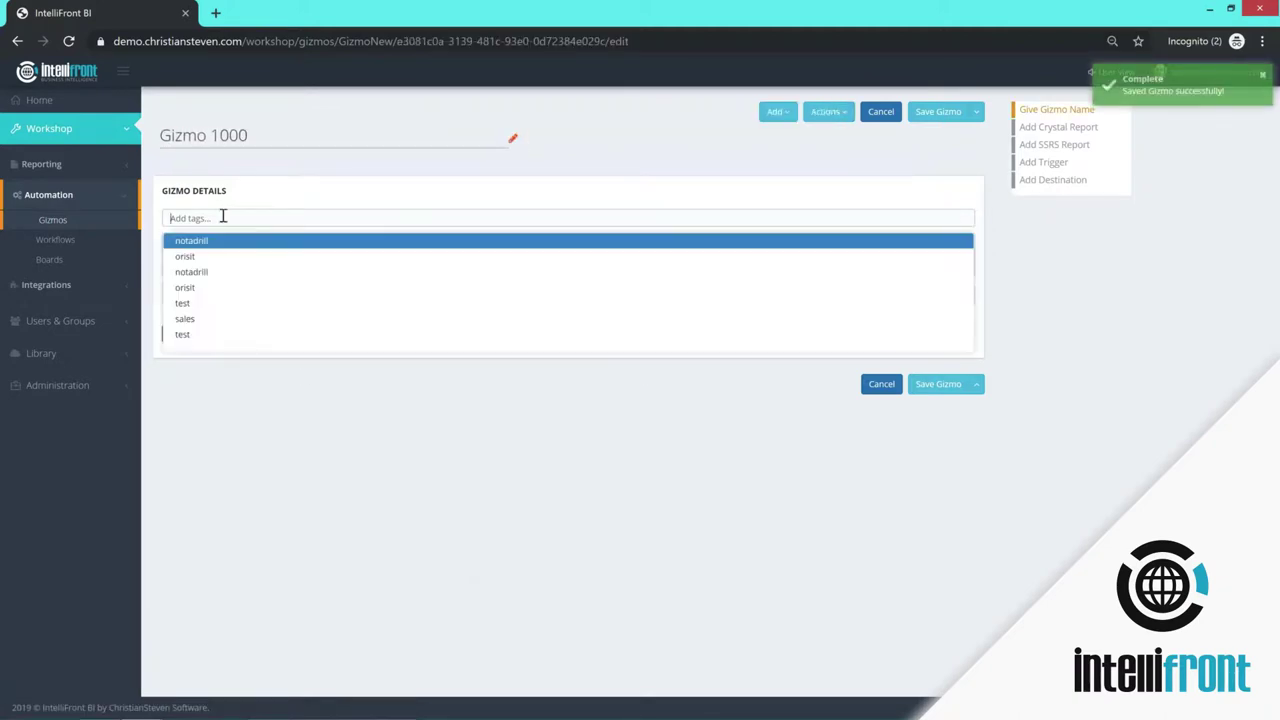
pyautogui.click(223, 318)
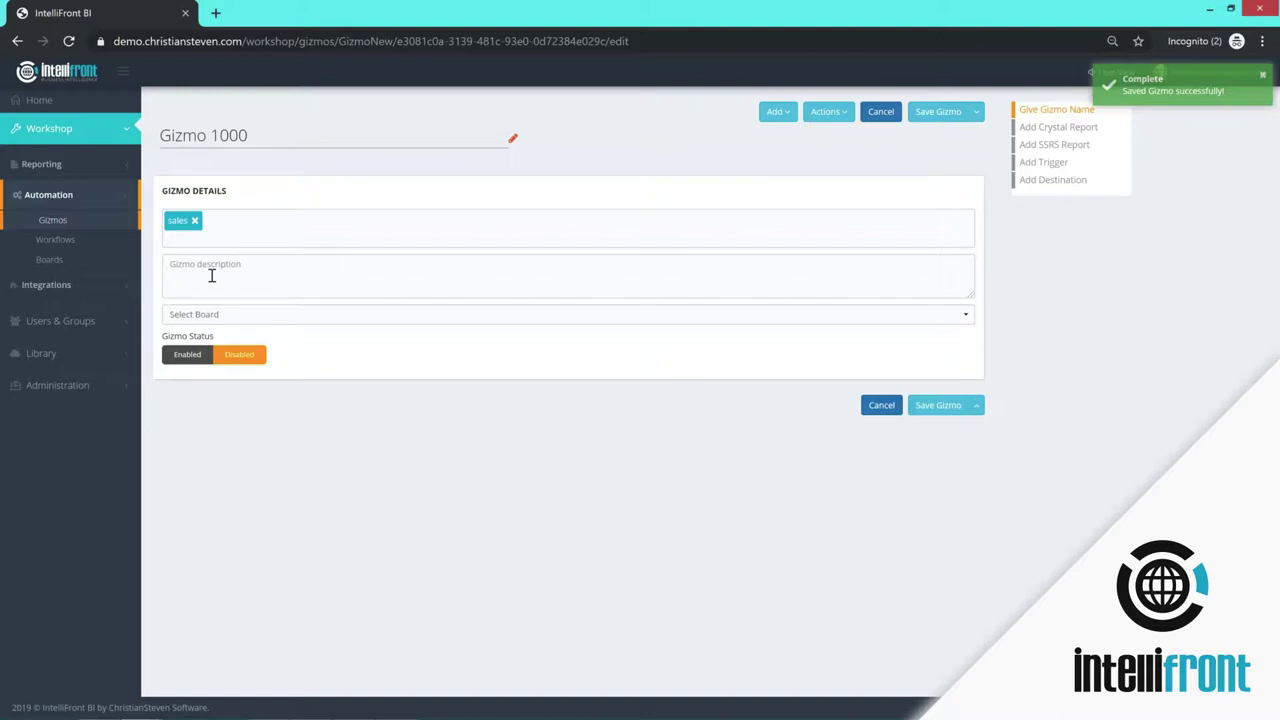
pyautogui.click(243, 314)
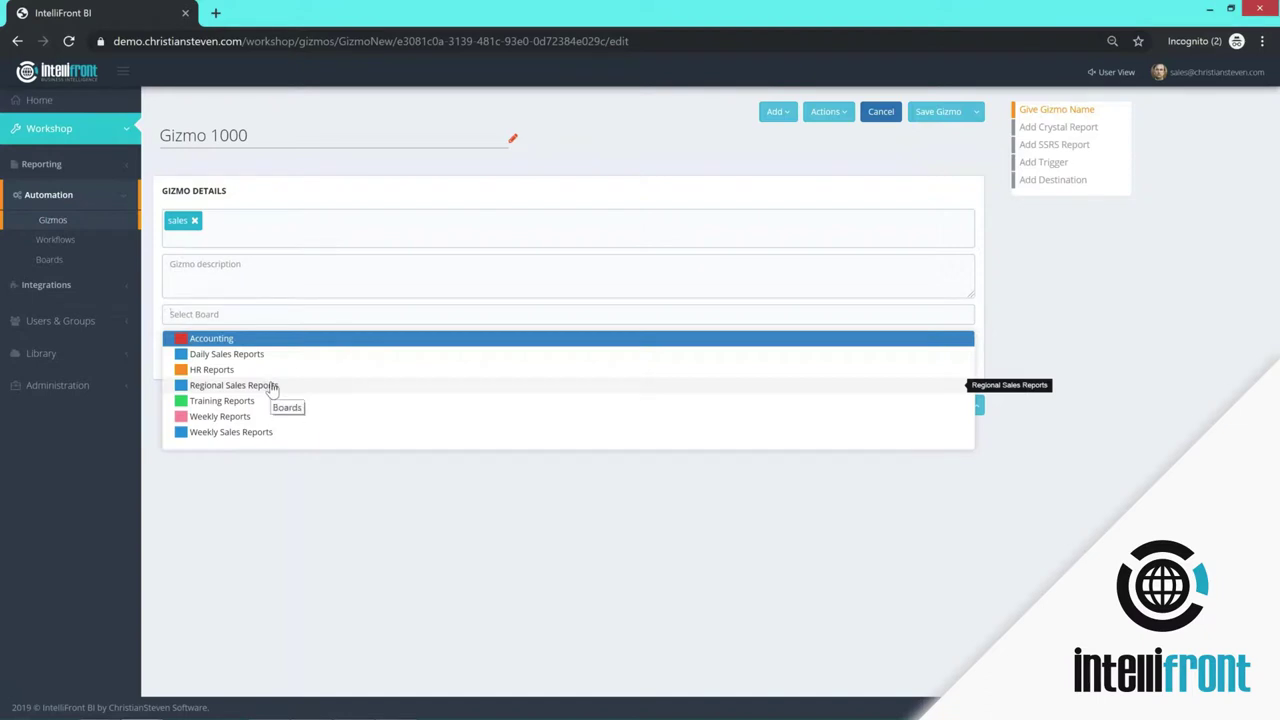
pyautogui.click(222, 356)
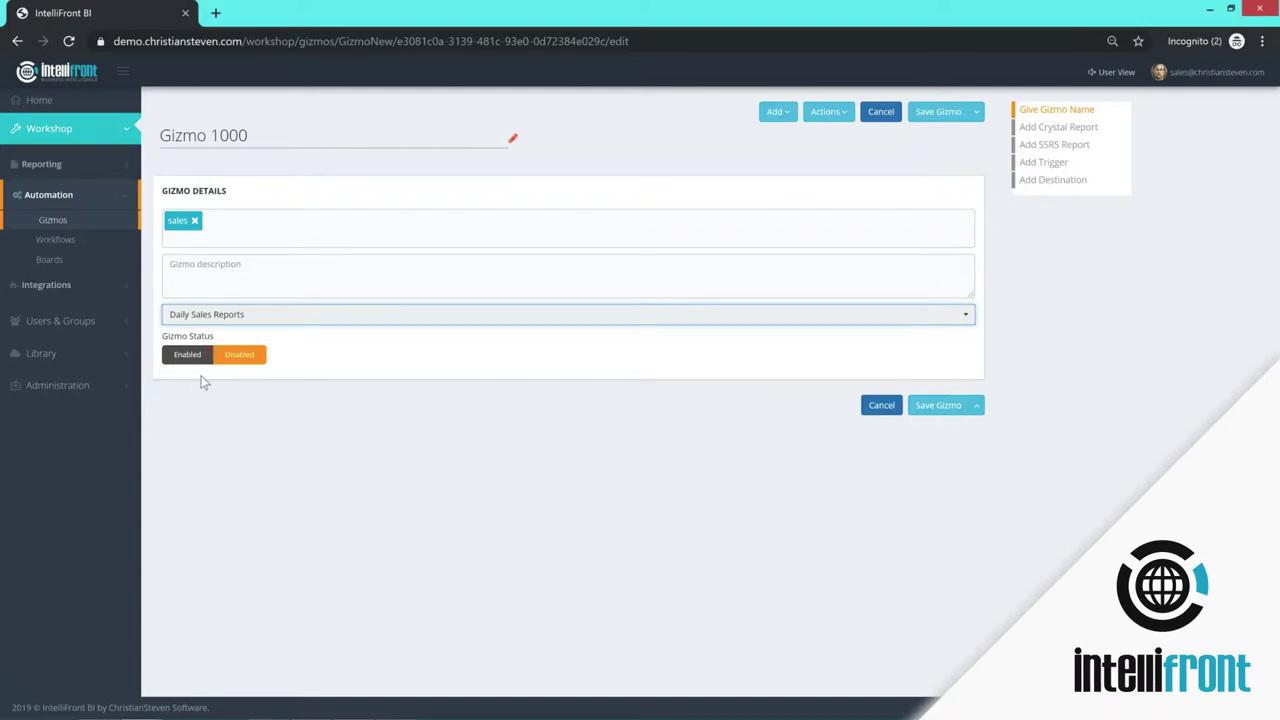
pyautogui.click(1261, 46)
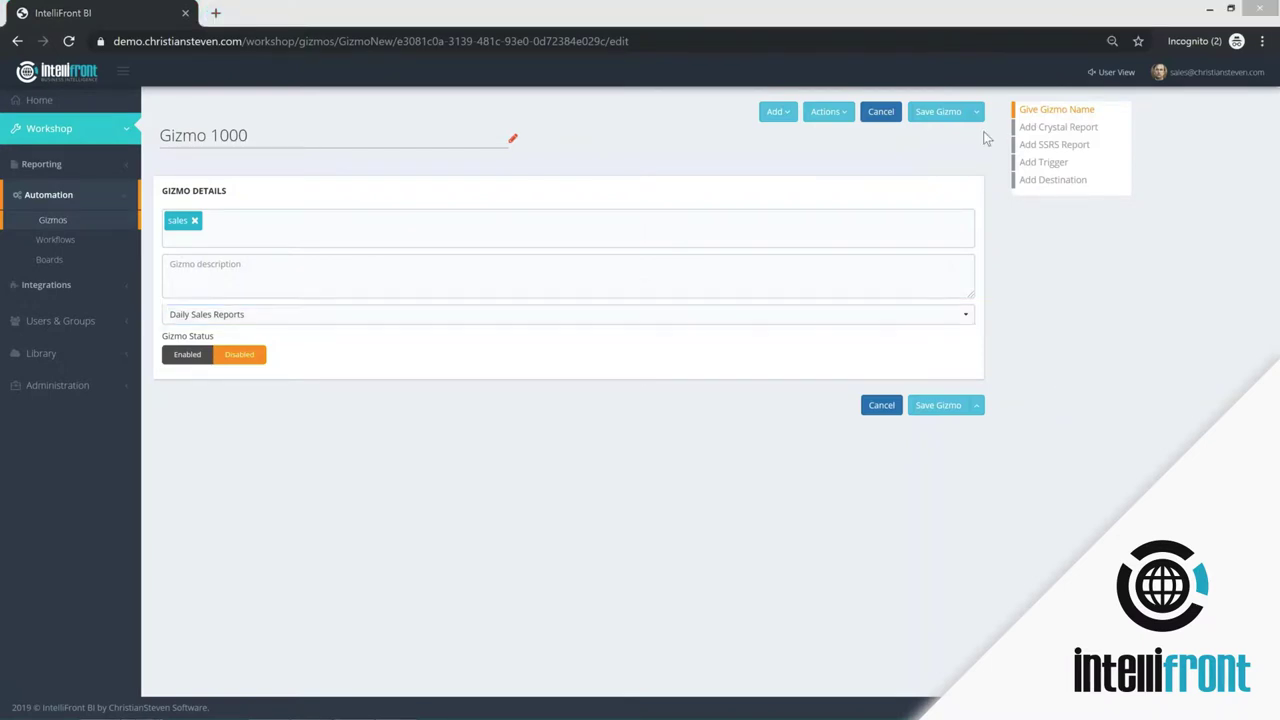
pyautogui.click(950, 115)
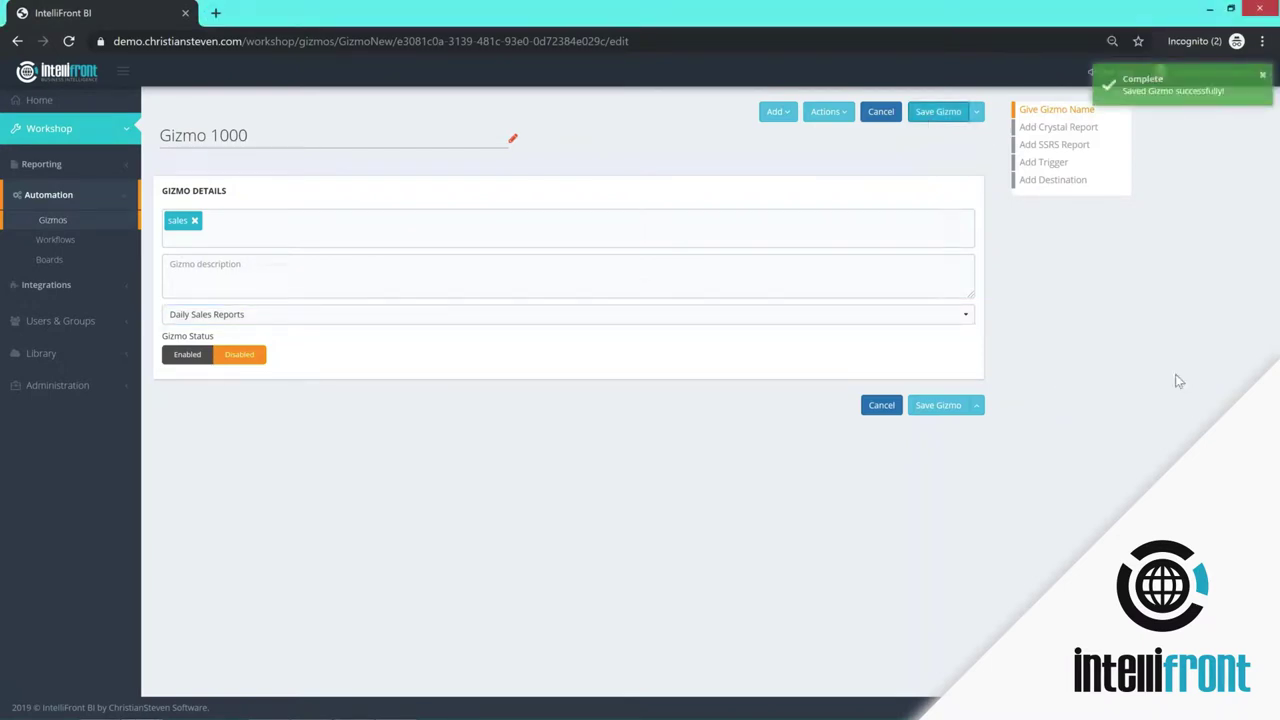
# - Upload samplerpt.rpt as a Crystal report for Gizmo 1000
pyautogui.click(1058, 131)
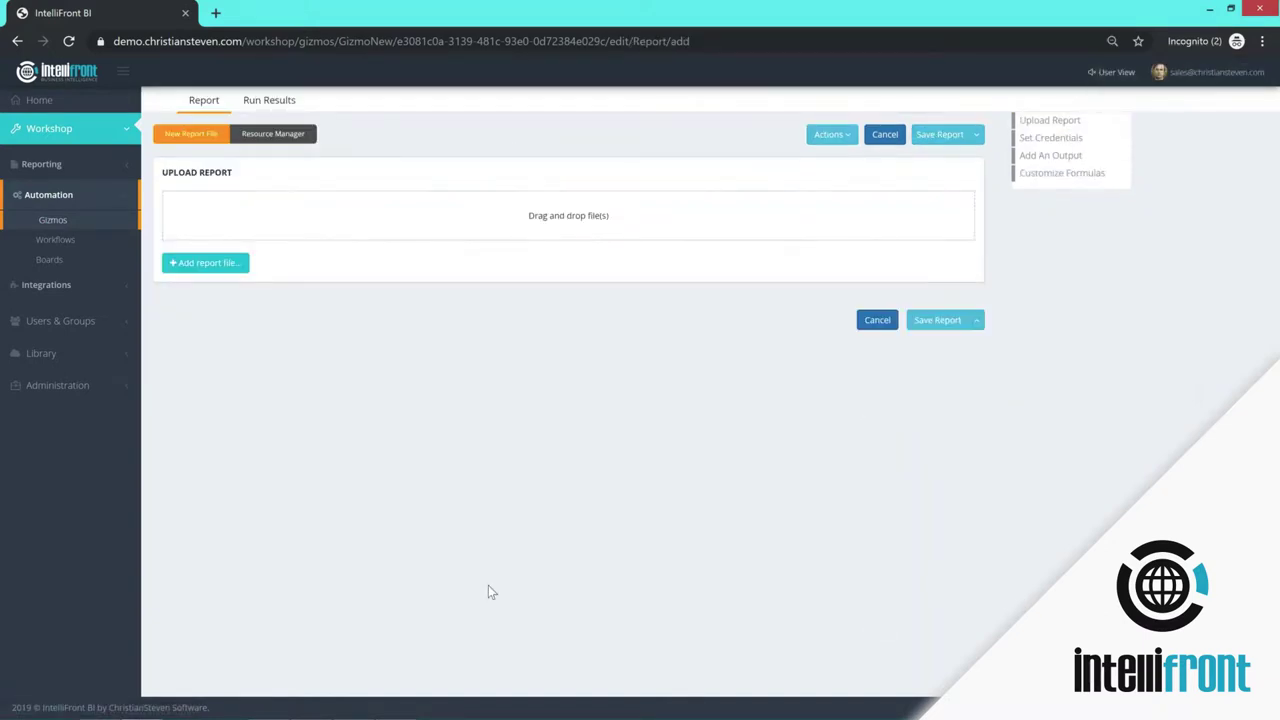
pyautogui.click(214, 263)
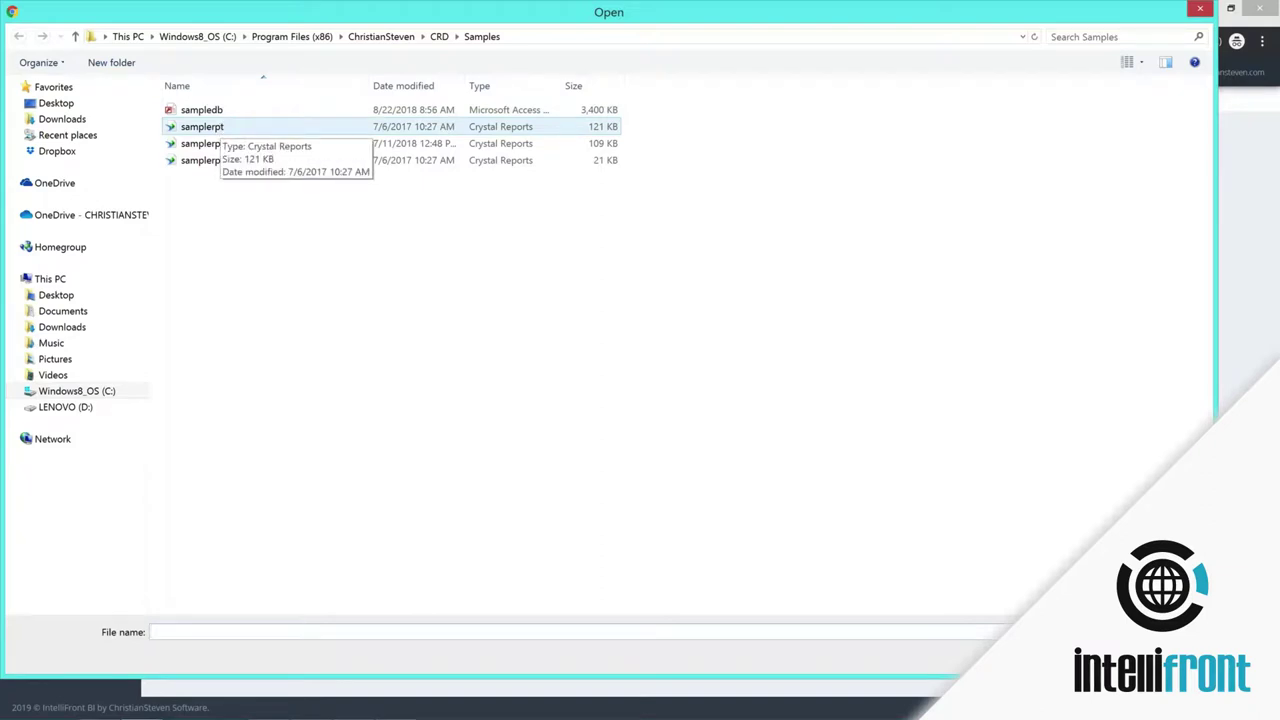
pyautogui.click(202, 126)
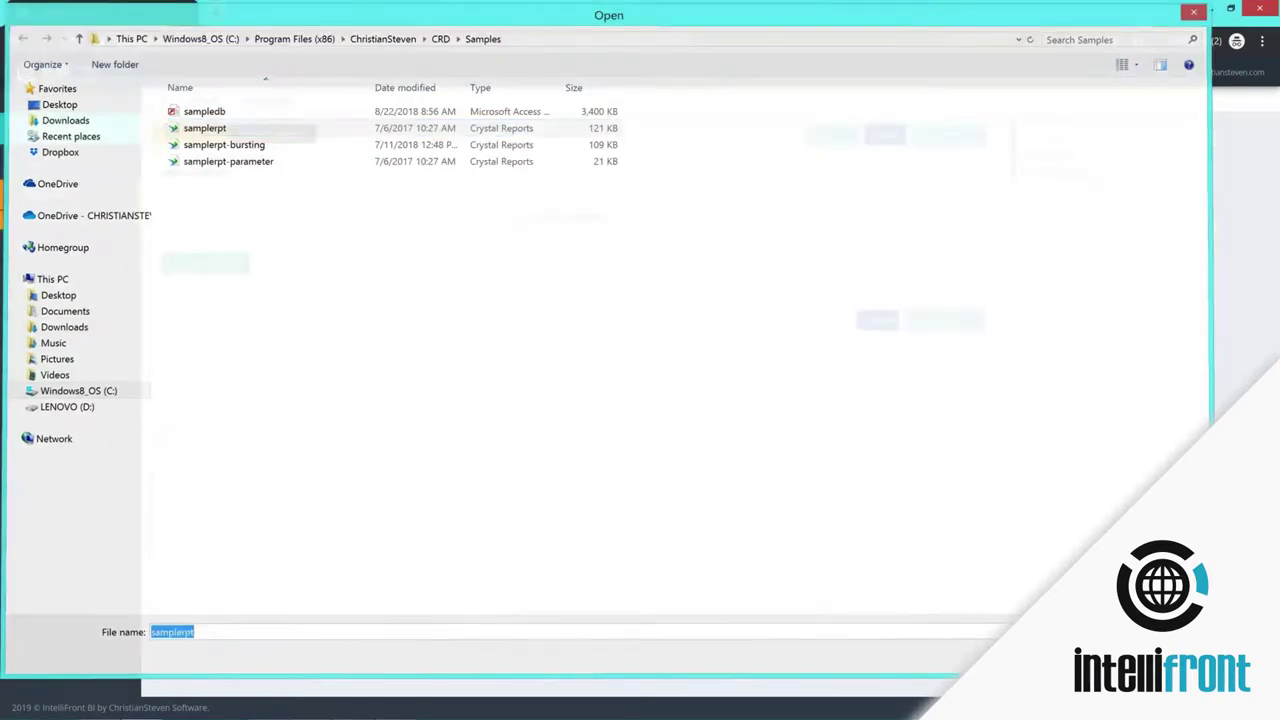
pyautogui.press('Return')
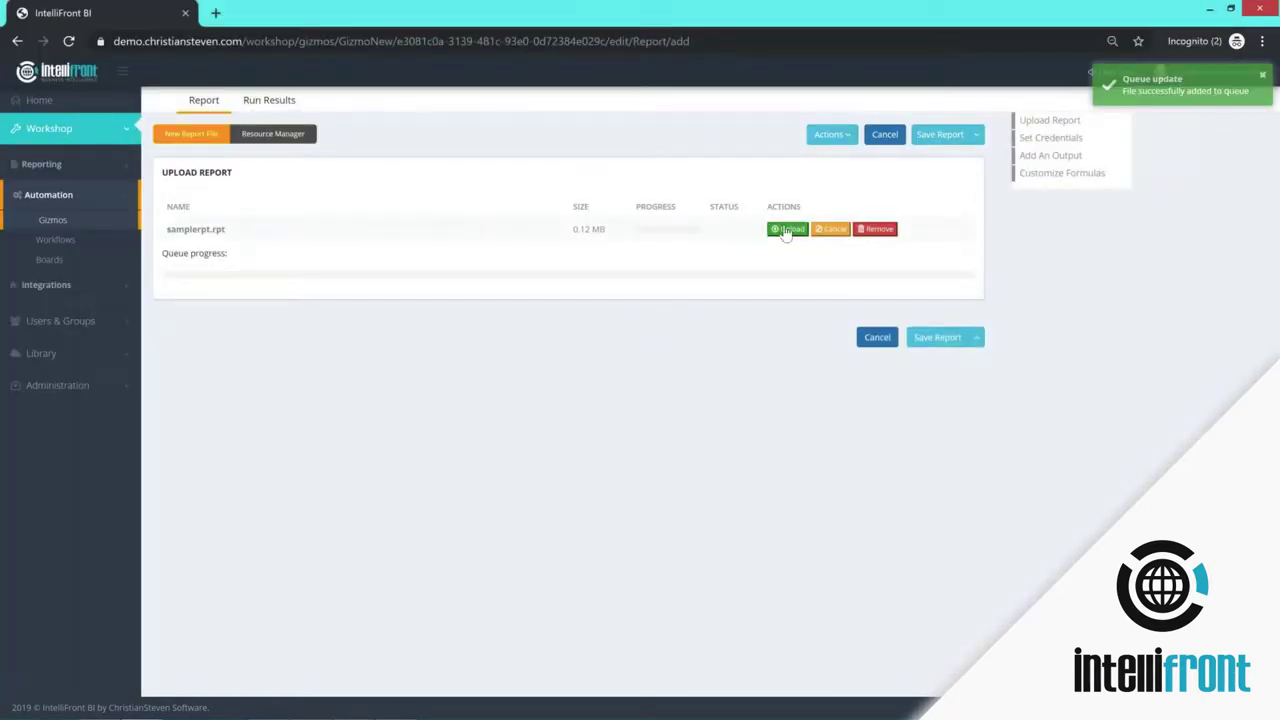
pyautogui.click(788, 229)
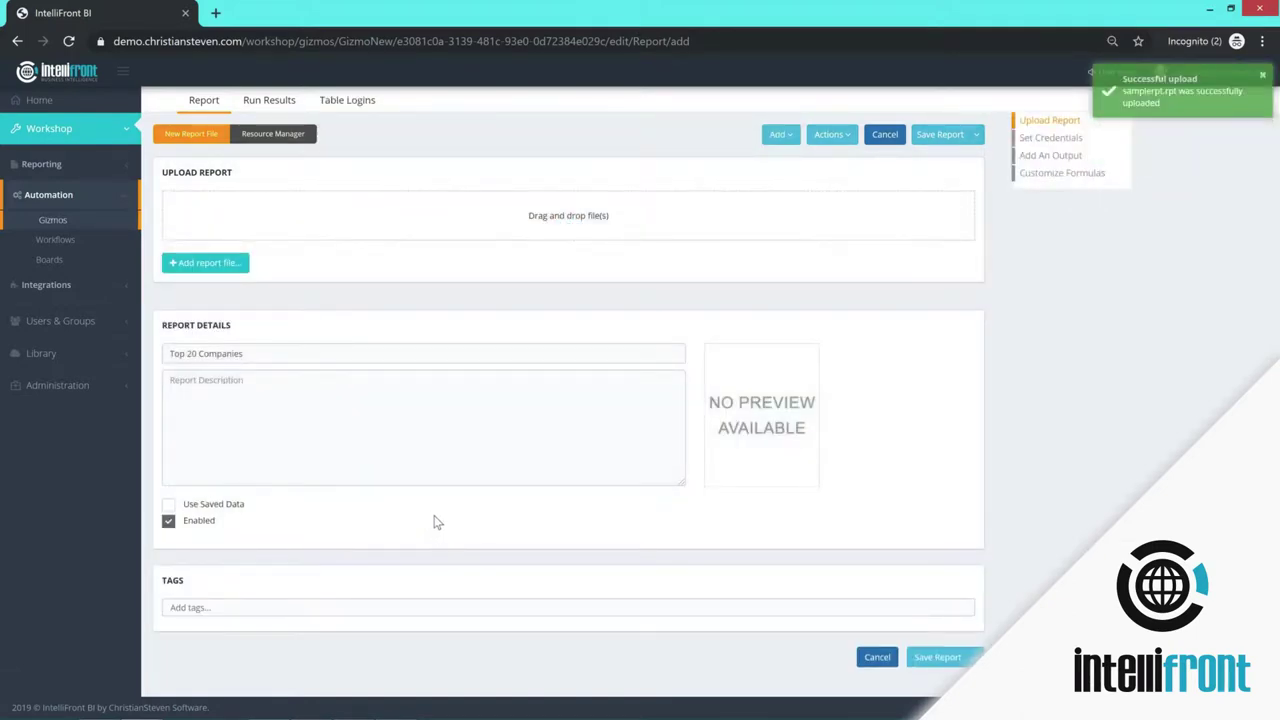
# - Rename the report to 'Sales for top 20' and tag it as sales
pyautogui.click(257, 355)
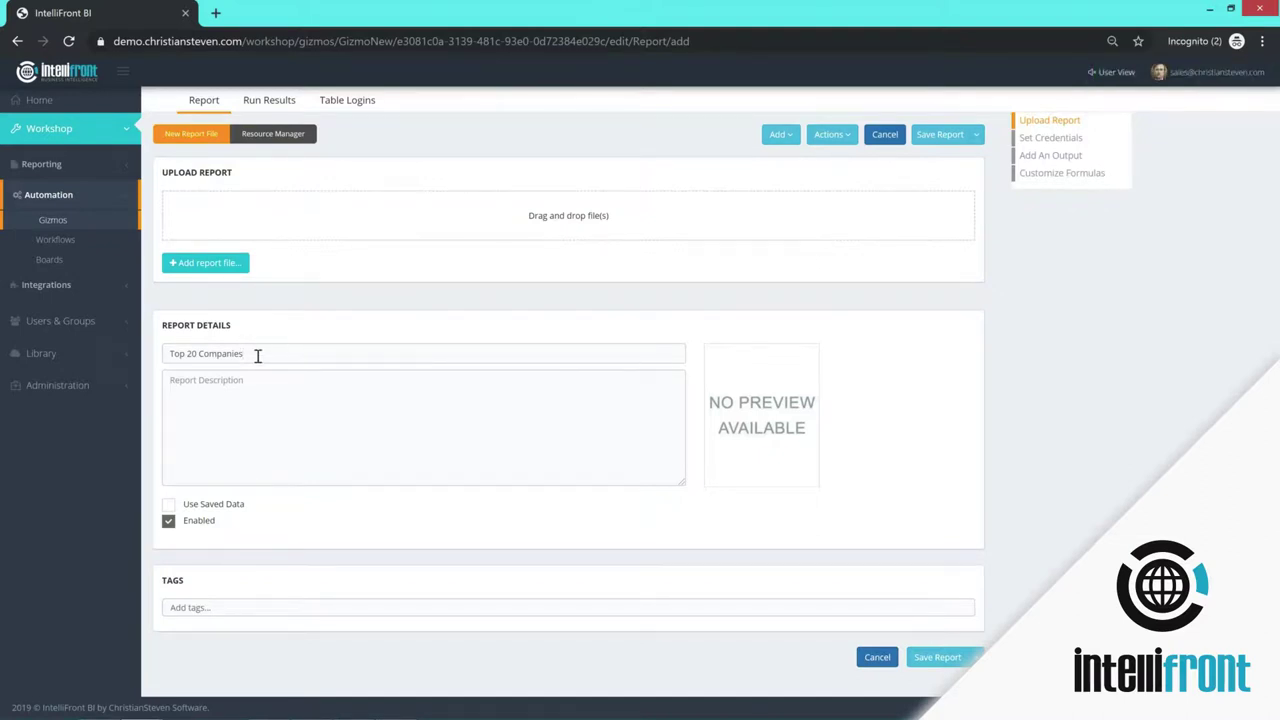
pyautogui.press('BackSpace')
pyautogui.press('BackSpace')
pyautogui.press('BackSpace')
pyautogui.press('BackSpace')
pyautogui.press('BackSpace')
pyautogui.press('BackSpace')
pyautogui.press('BackSpace')
pyautogui.press('BackSpace')
pyautogui.press('BackSpace')
pyautogui.press('BackSpace')
pyautogui.press('BackSpace')
pyautogui.press('BackSpace')
pyautogui.press('BackSpace')
pyautogui.press('BackSpace')
pyautogui.press('BackSpace')
pyautogui.write('Sales for top 20')
pyautogui.click(244, 379)
pyautogui.click(188, 607)
pyautogui.click(186, 571)
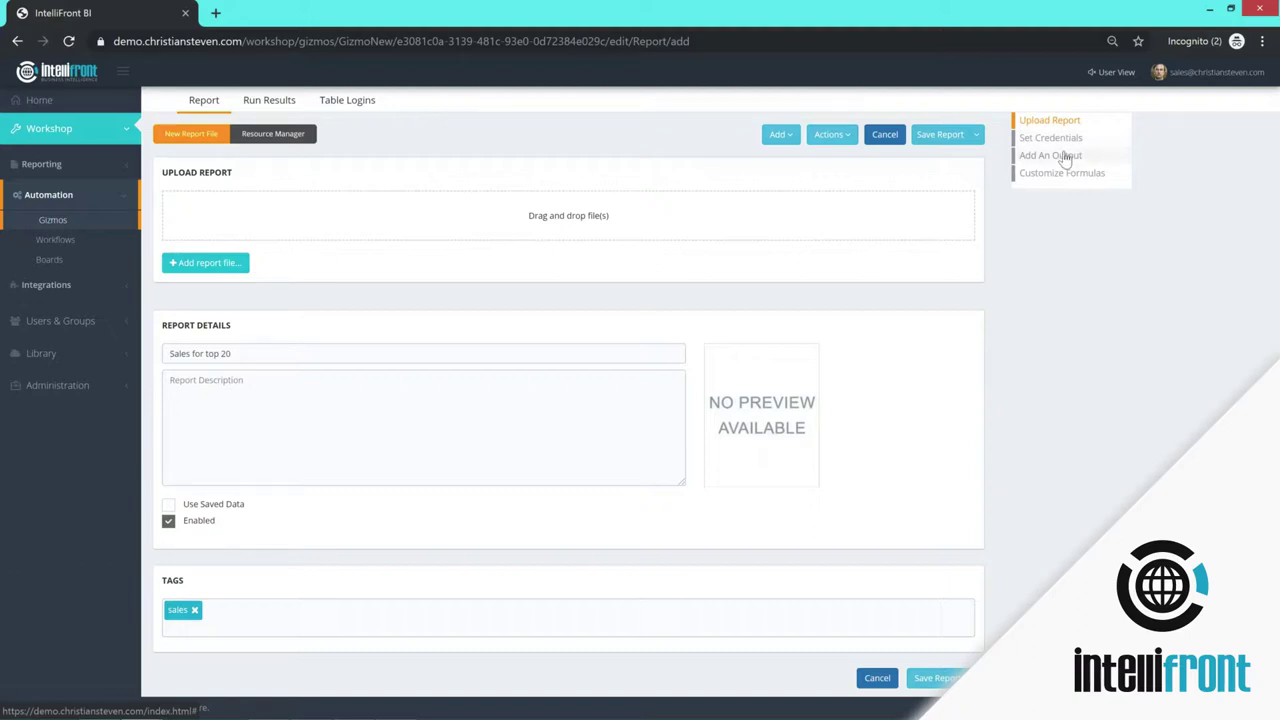
# - Add a PDF output to the report, then save it and close back to Gizmo 1000
pyautogui.click(1050, 155)
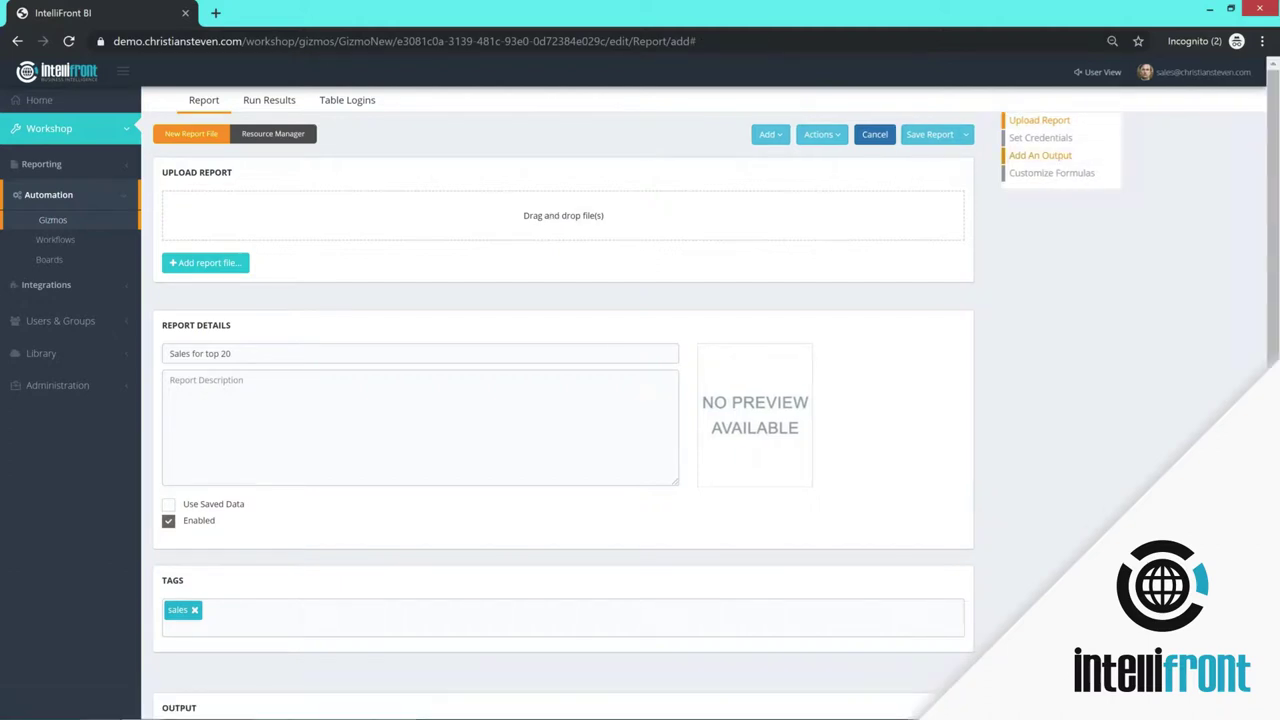
pyautogui.scroll(-1, 1080, 325)
pyautogui.scroll(-1, 1071, 334)
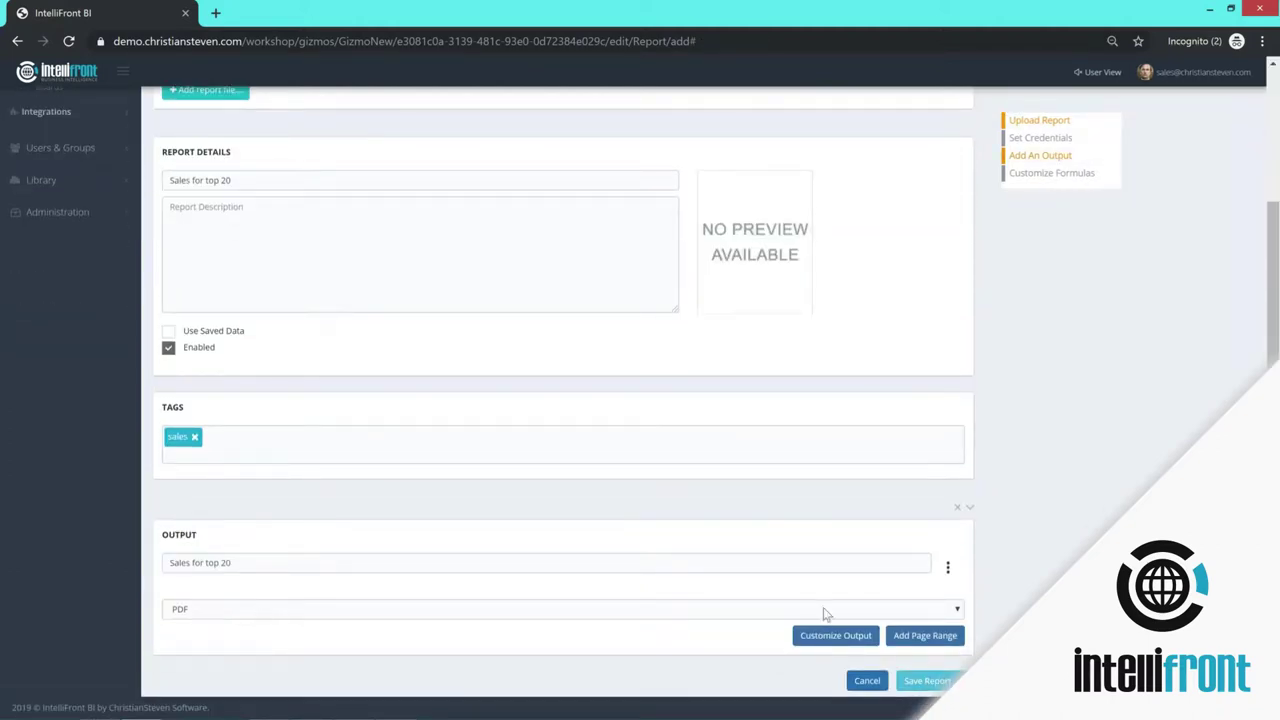
pyautogui.click(960, 608)
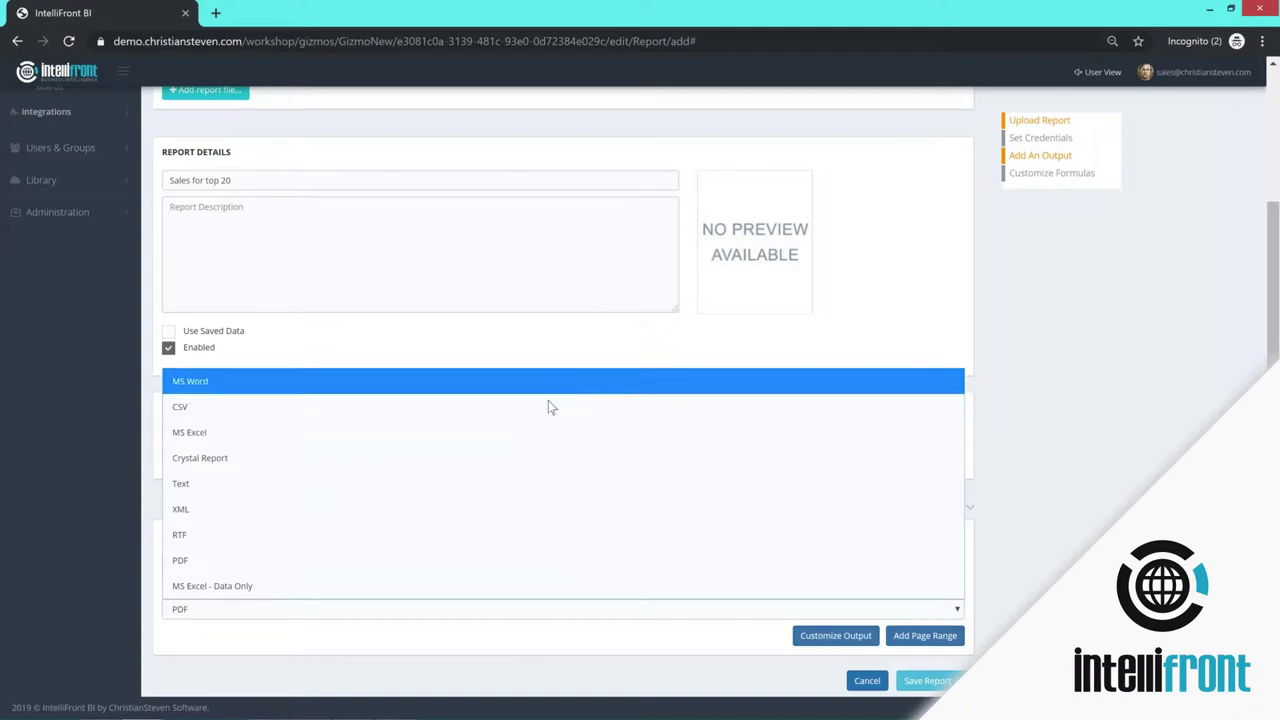
pyautogui.click(557, 560)
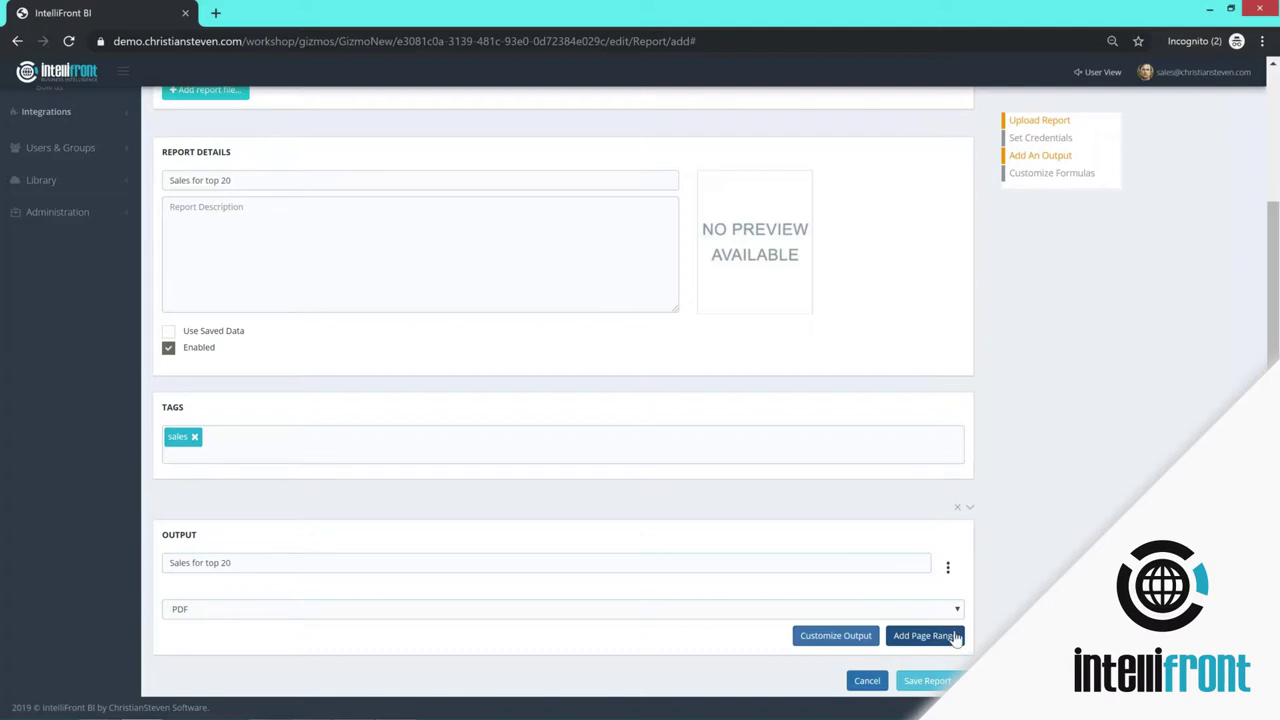
pyautogui.click(928, 680)
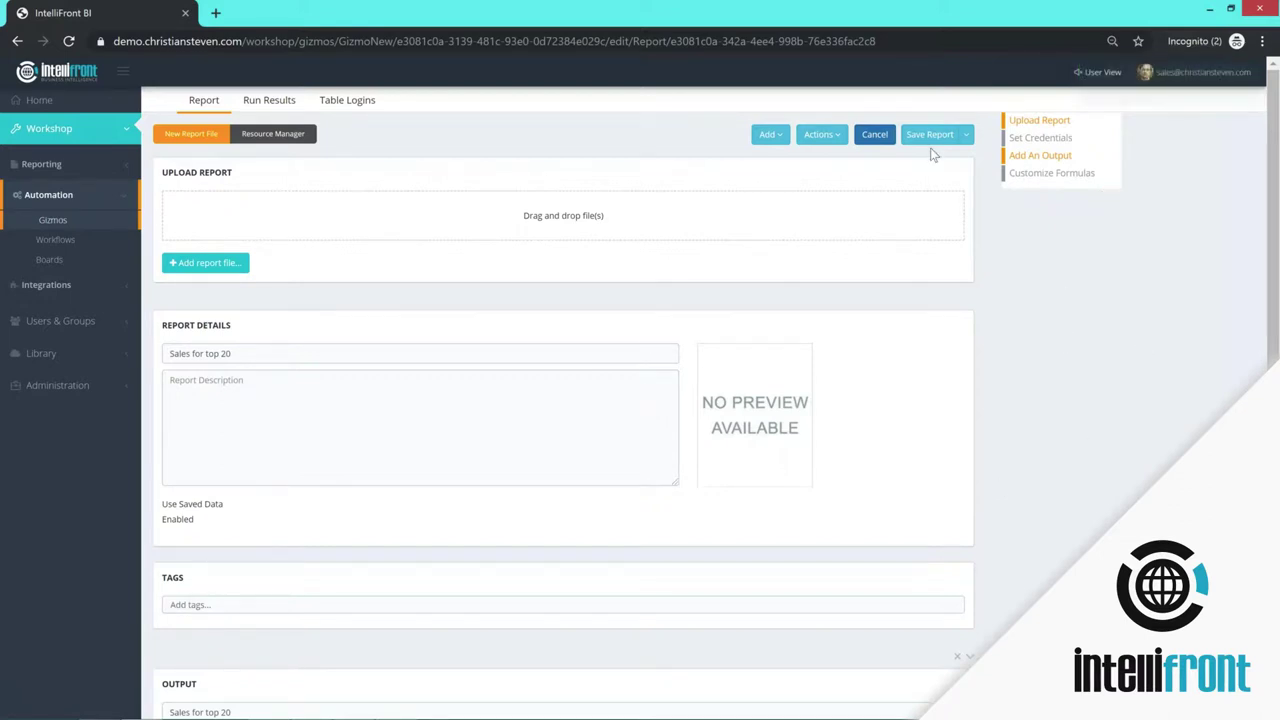
pyautogui.click(966, 134)
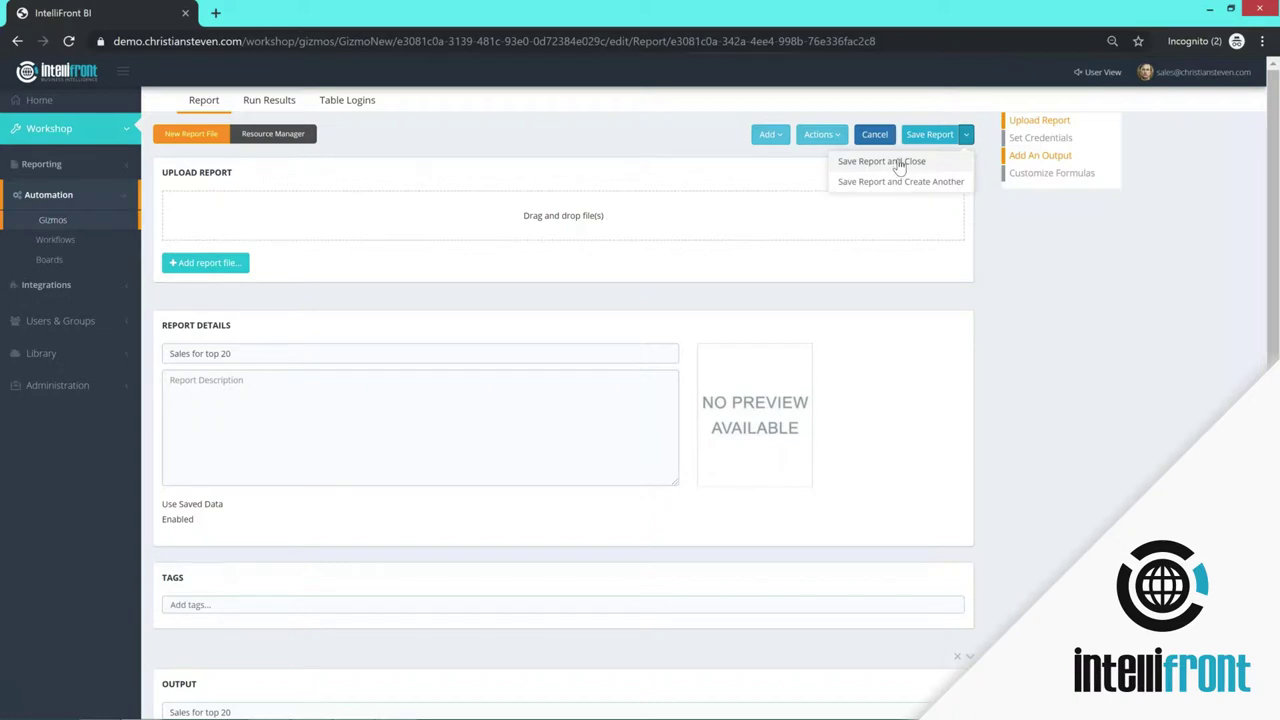
pyautogui.click(899, 164)
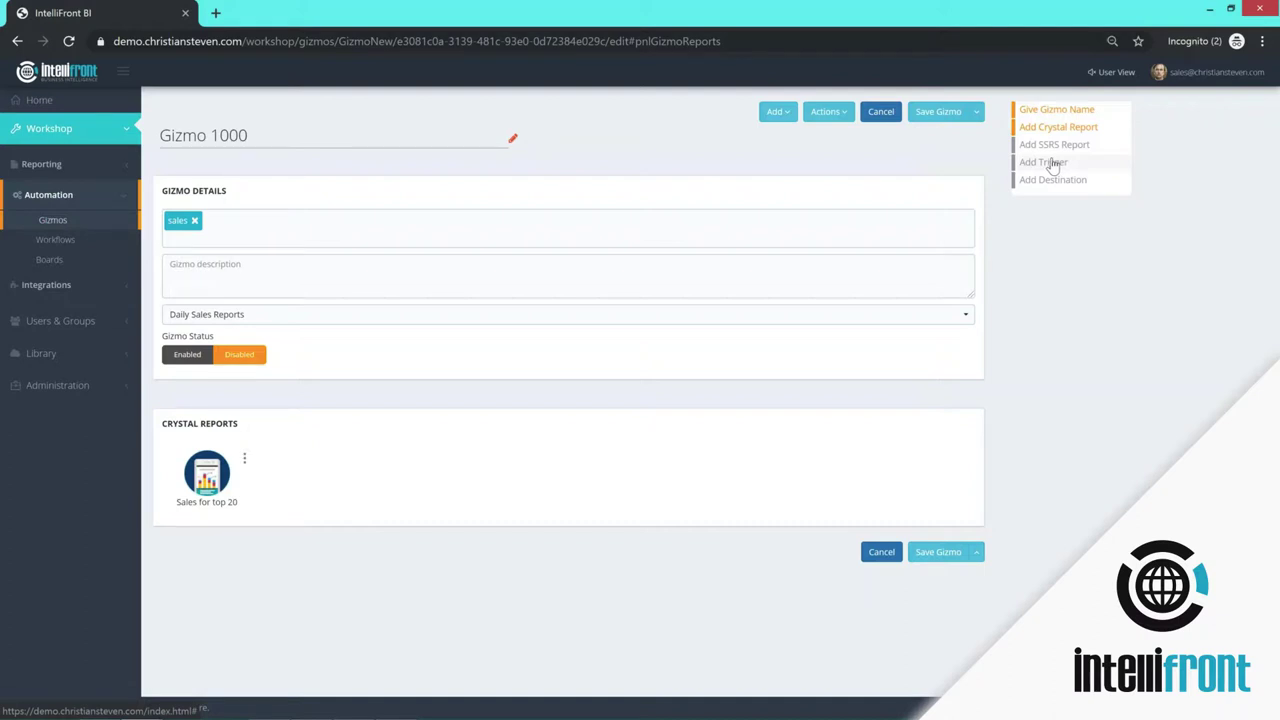
# - Add a daily schedule trigger named 'Daily 100' starting 08/29/2019
pyautogui.click(1052, 165)
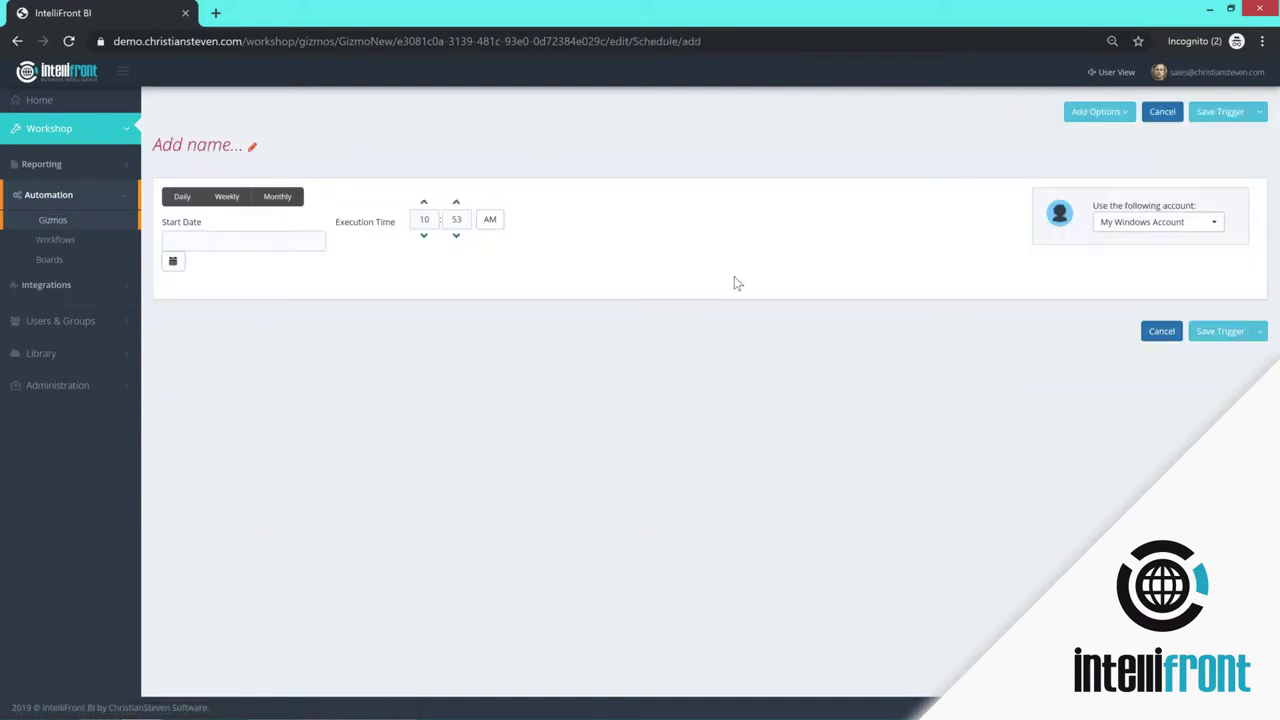
pyautogui.click(209, 143)
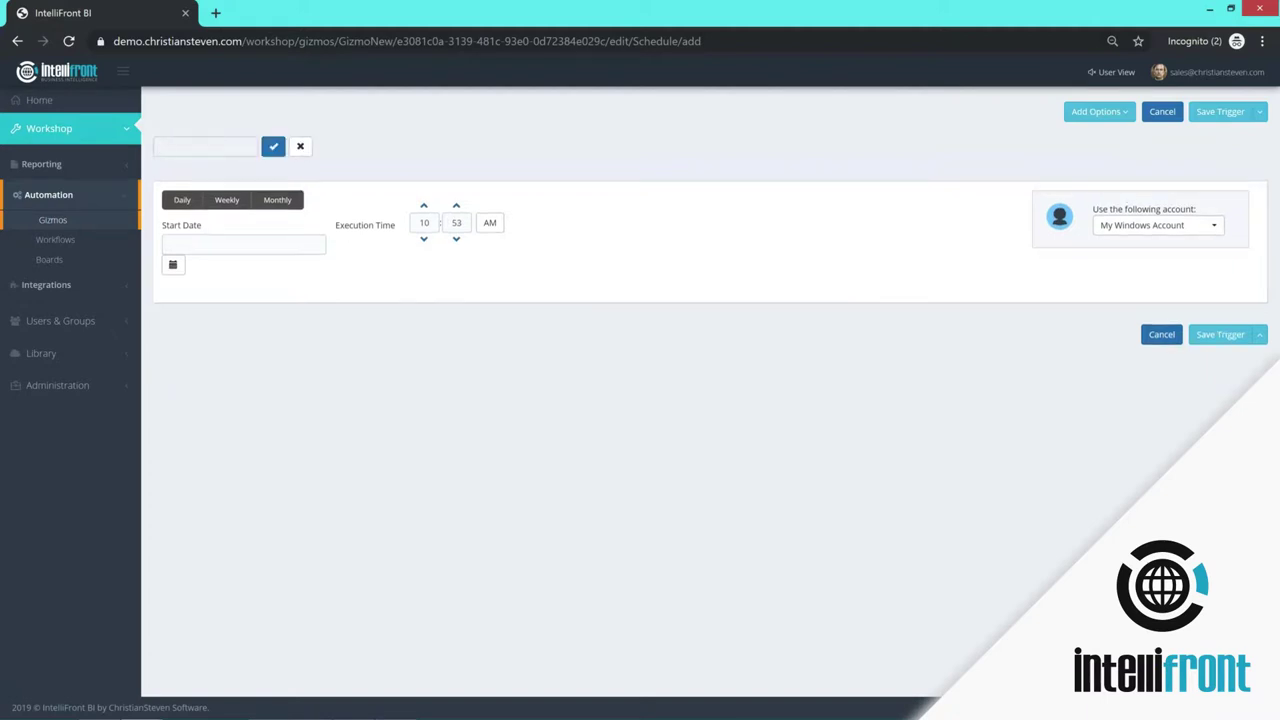
pyautogui.write('Daily 100')
pyautogui.click(273, 146)
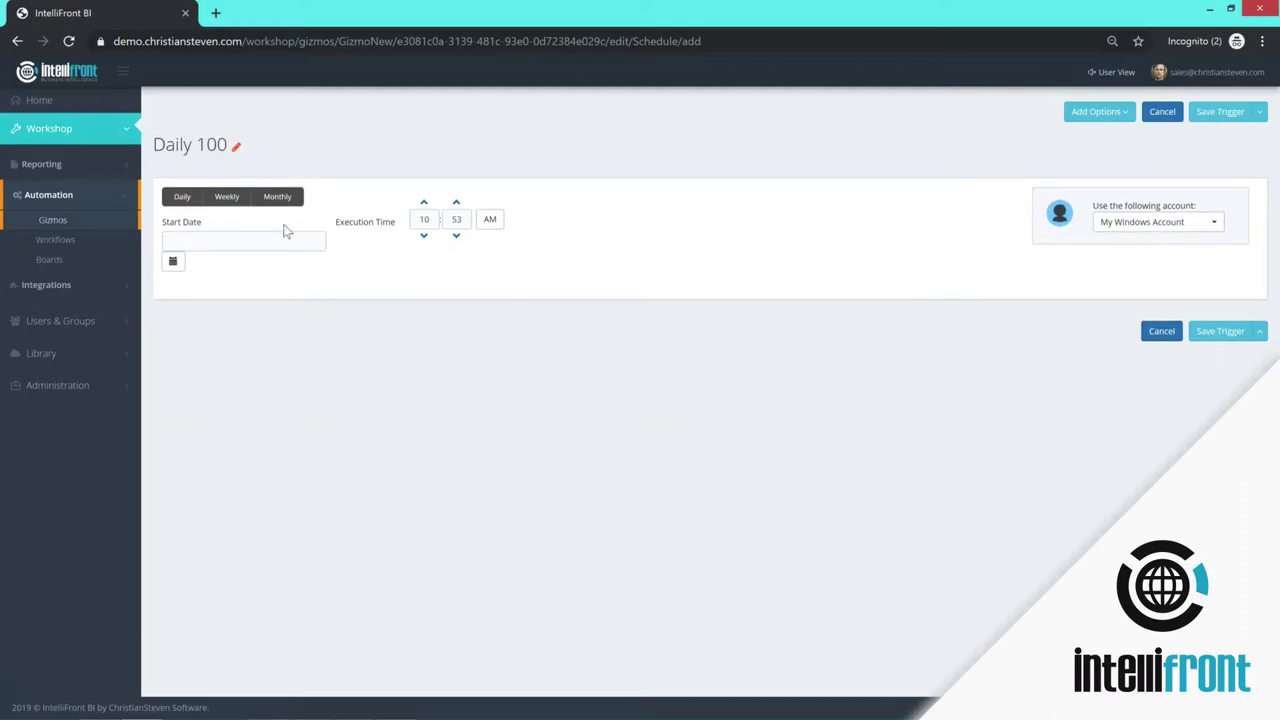
pyautogui.click(181, 197)
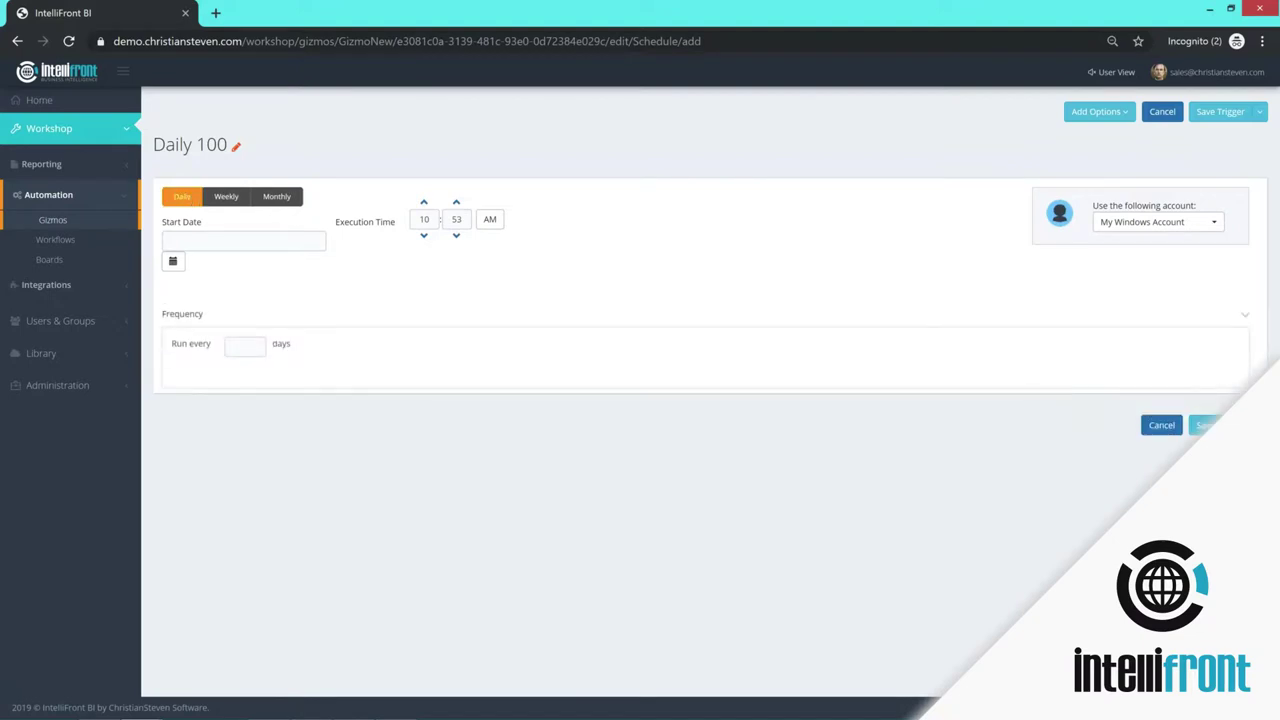
pyautogui.click(203, 246)
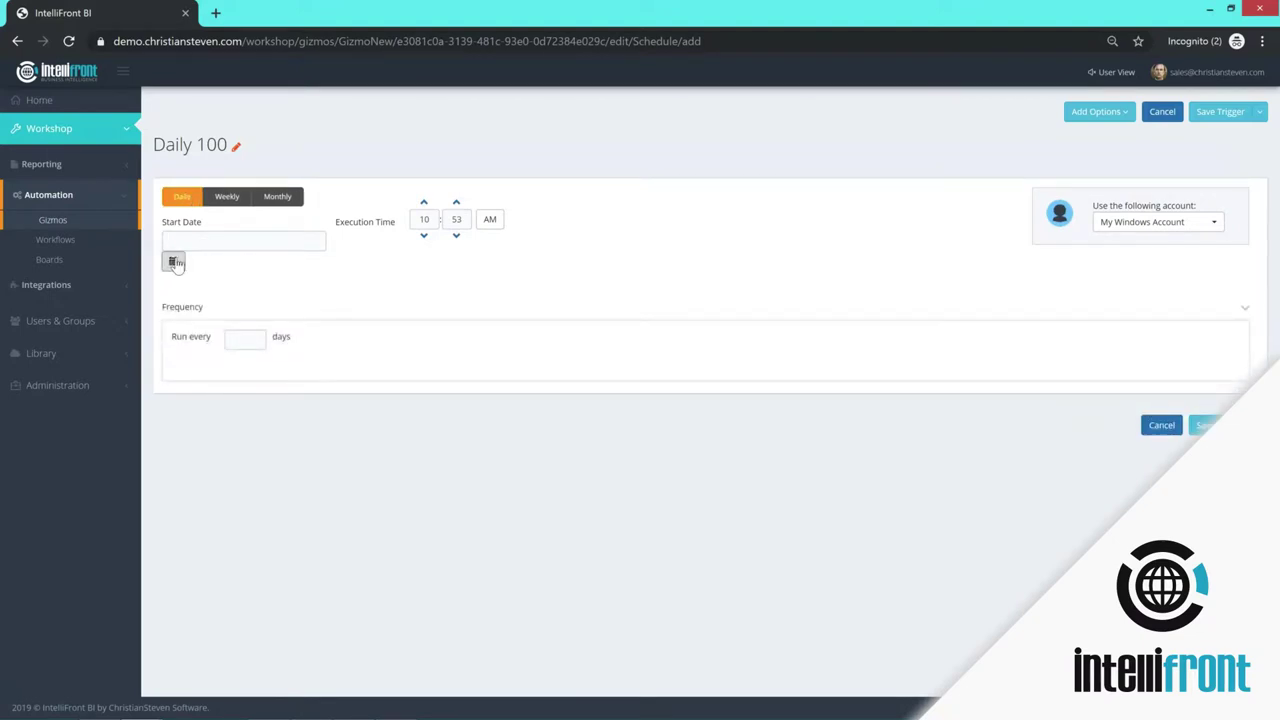
pyautogui.click(172, 261)
pyautogui.click(260, 362)
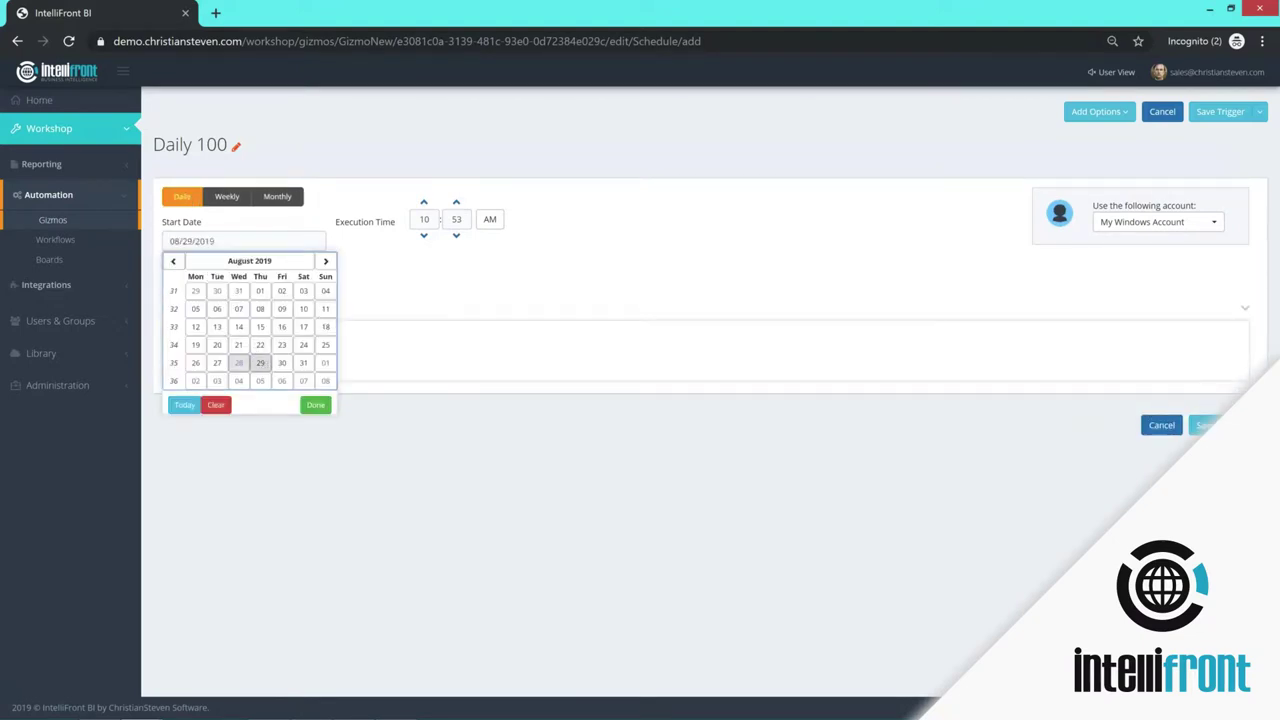
# - Set the execution time to 07:00 and run it under a different user account
pyautogui.doubleClick(428, 219)
pyautogui.press('BackSpace')
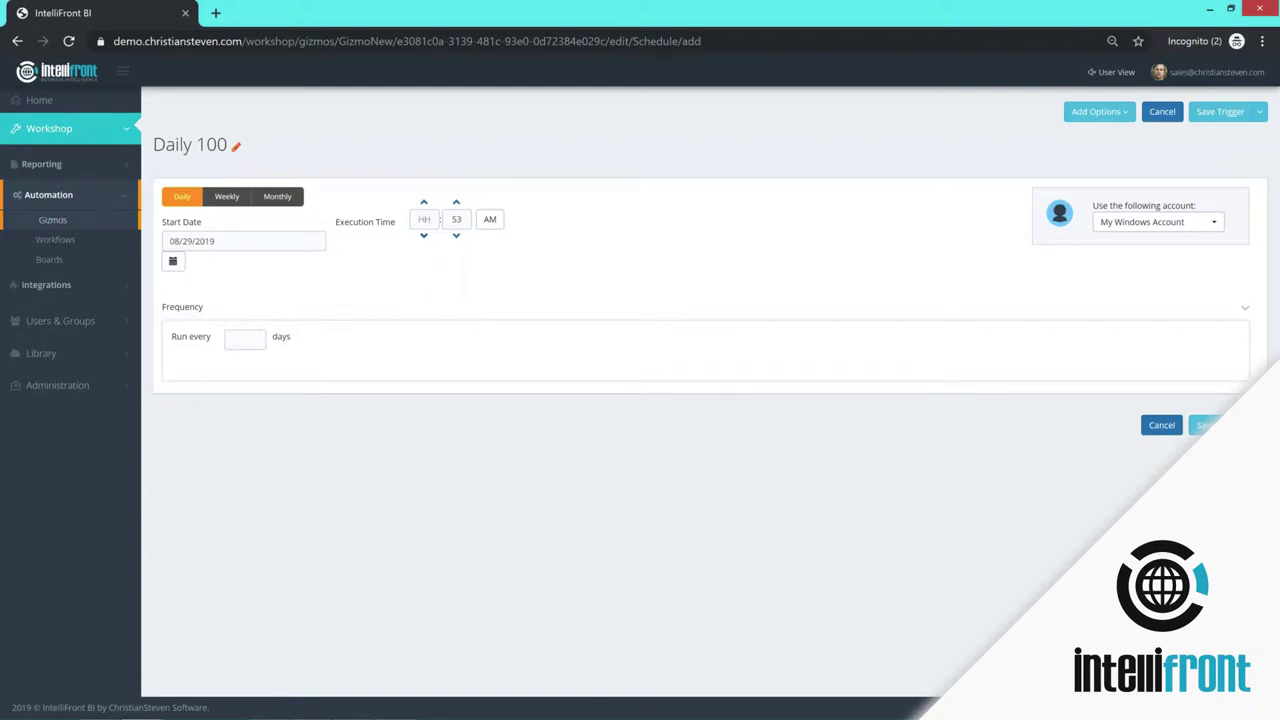
pyautogui.write('7')
pyautogui.click(457, 216)
pyautogui.write('5')
pyautogui.write('0')
pyautogui.press('BackSpace')
pyautogui.press('BackSpace')
pyautogui.write('00')
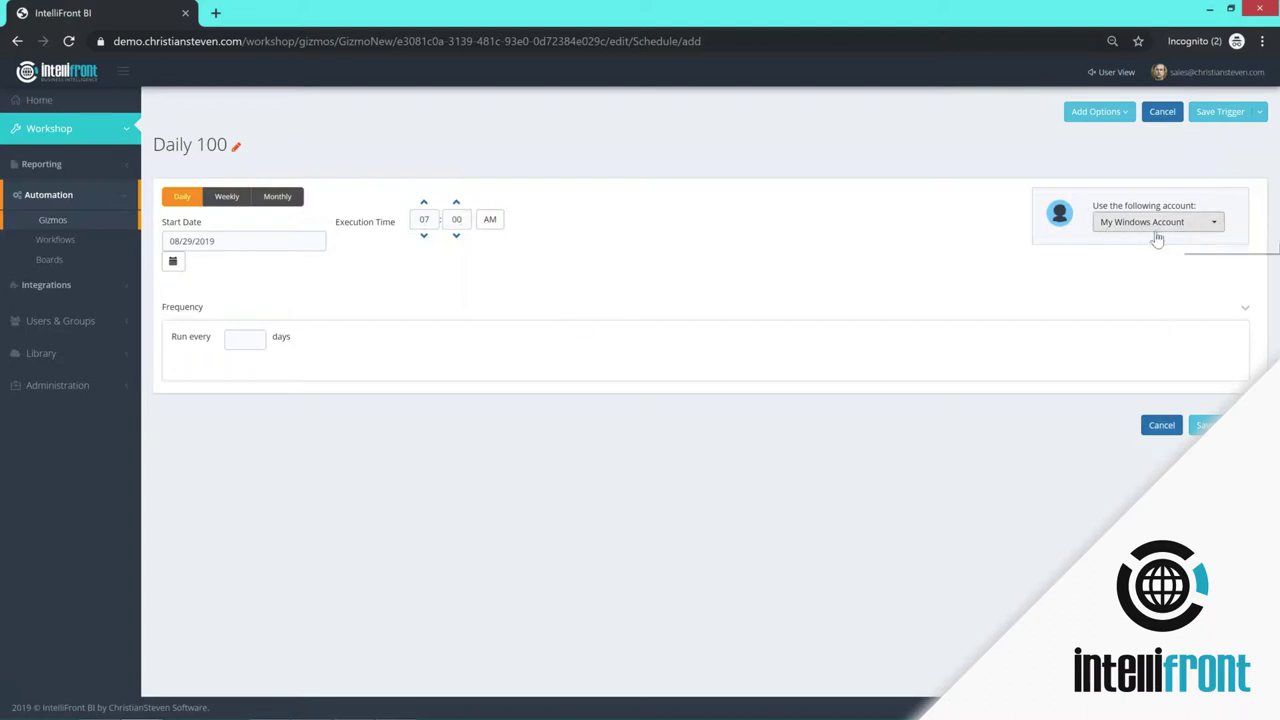
pyautogui.click(1208, 225)
pyautogui.click(1116, 289)
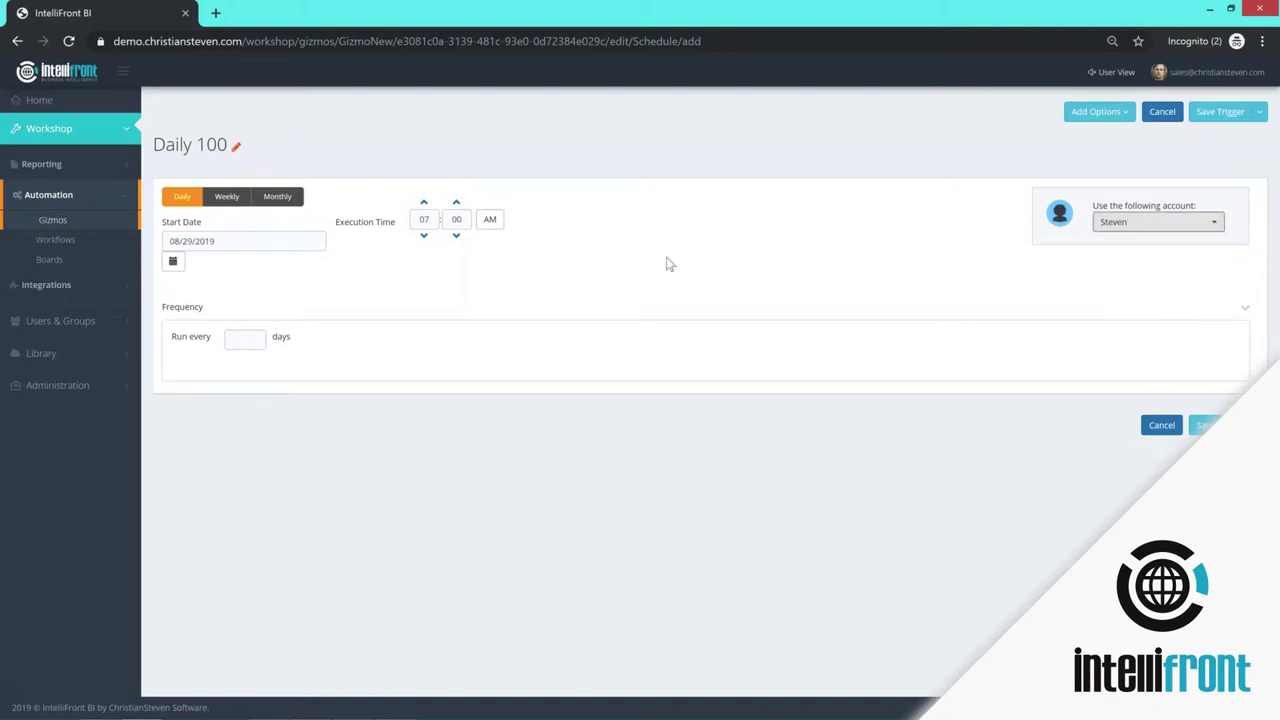
# - Set the trigger to repeat every 2 days and save it
pyautogui.click(256, 343)
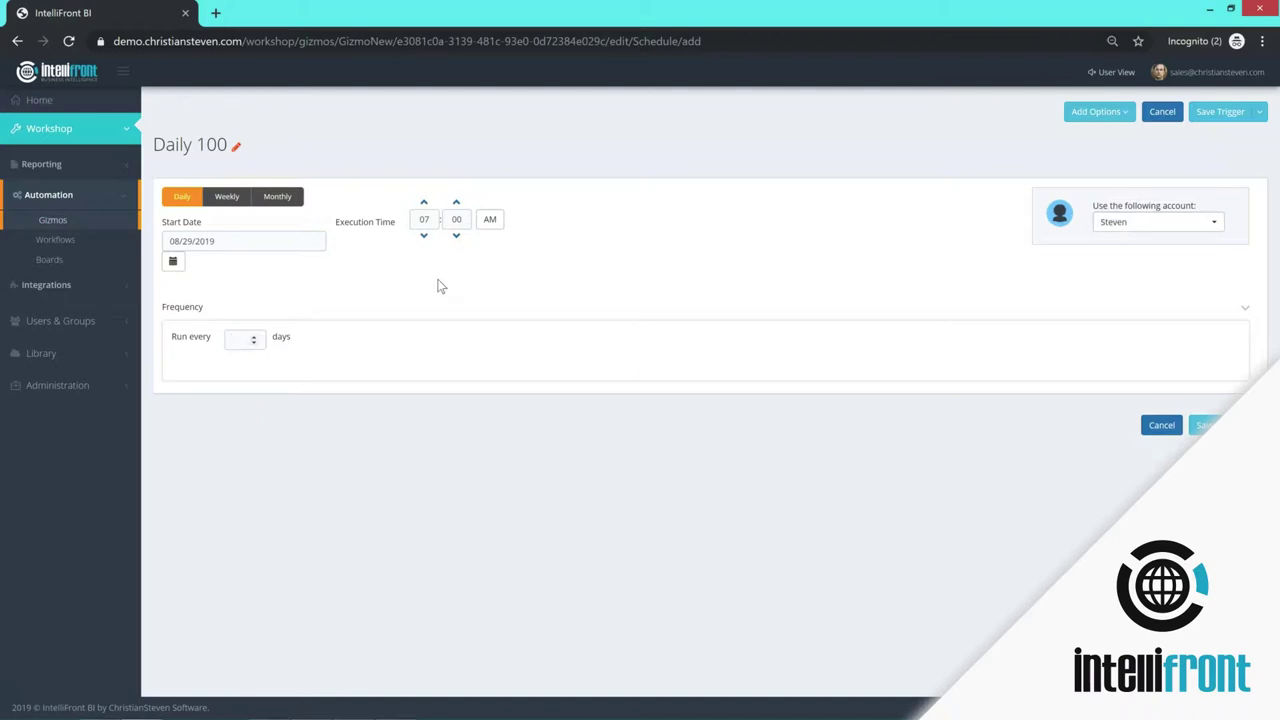
pyautogui.click(256, 339)
pyautogui.click(254, 336)
pyautogui.click(1205, 425)
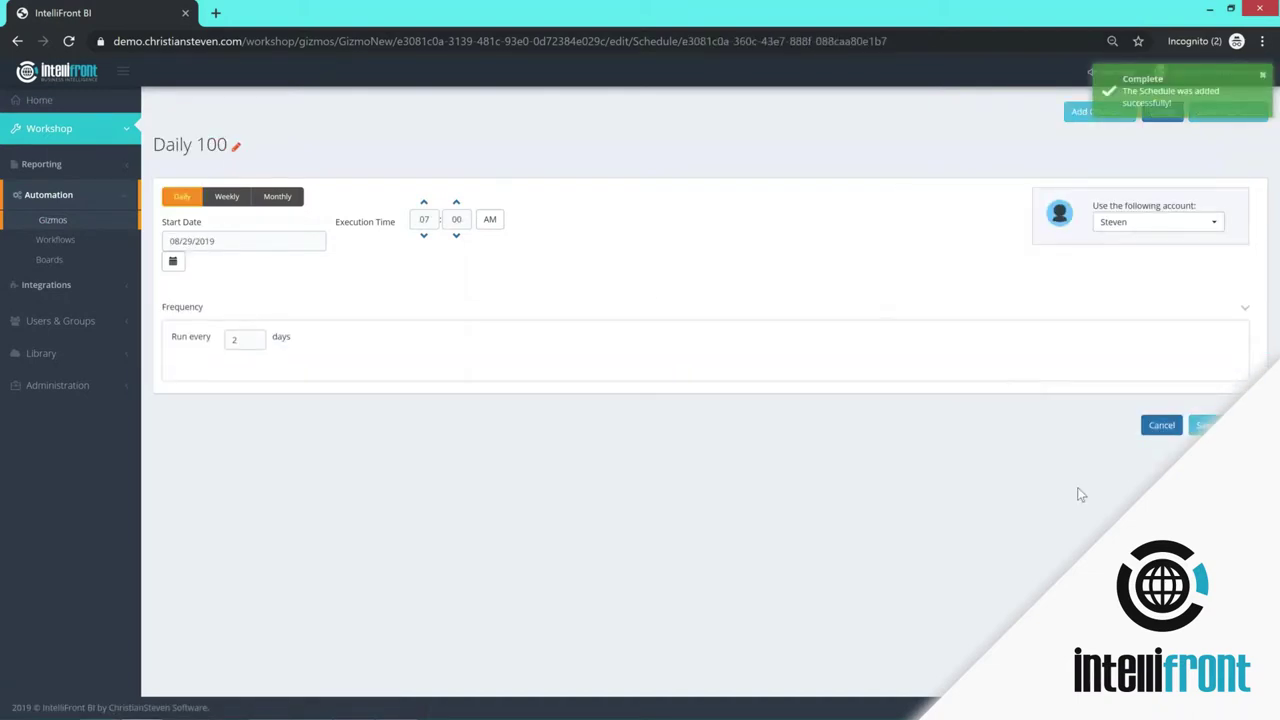
pyautogui.click(1222, 425)
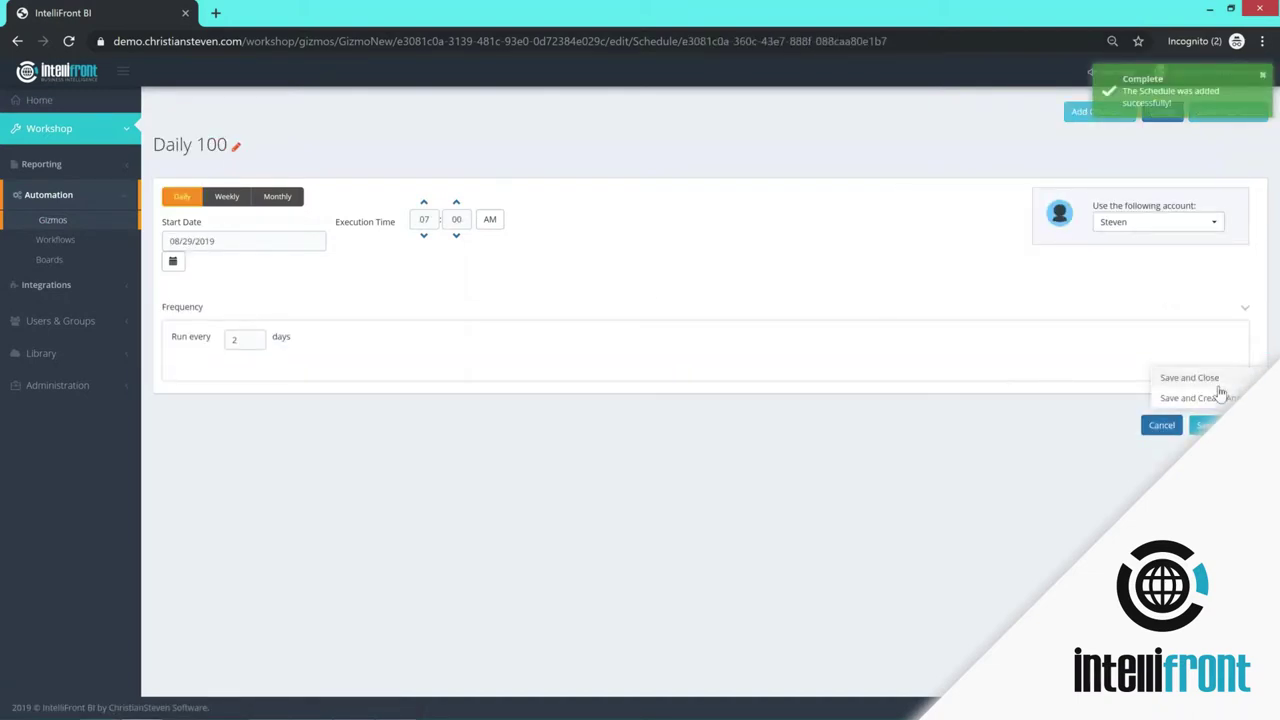
# - Save and close the schedule, then start adding a destination to Gizmo 1000
pyautogui.click(1186, 378)
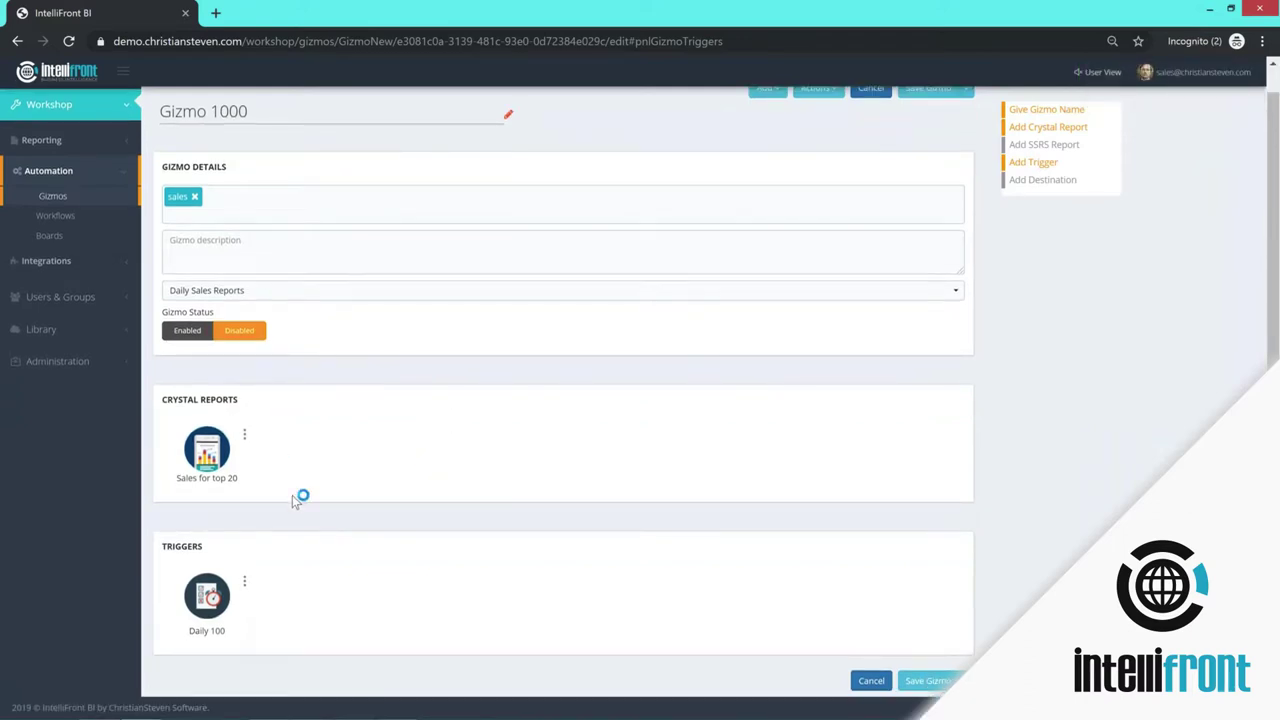
pyautogui.click(1046, 188)
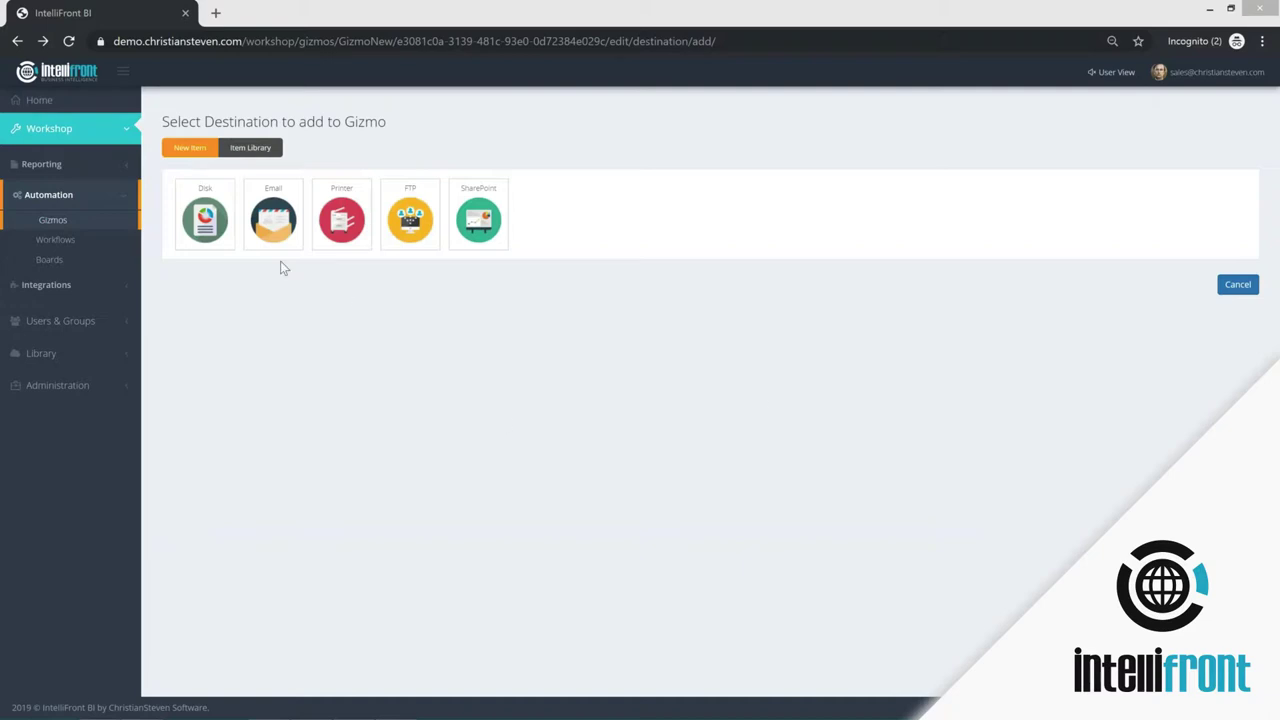
# - Set up an email to the sales address via Office365, subject and body 'Daily Sales report'
pyautogui.click(275, 218)
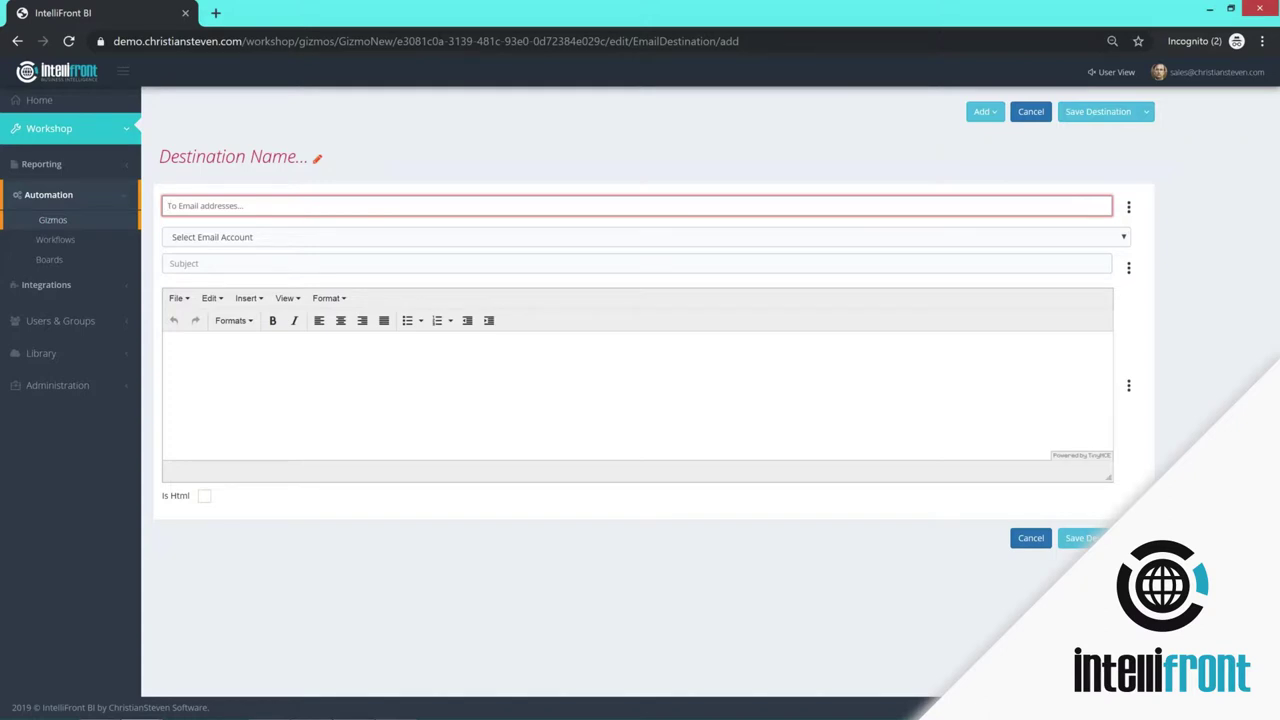
pyautogui.click(217, 158)
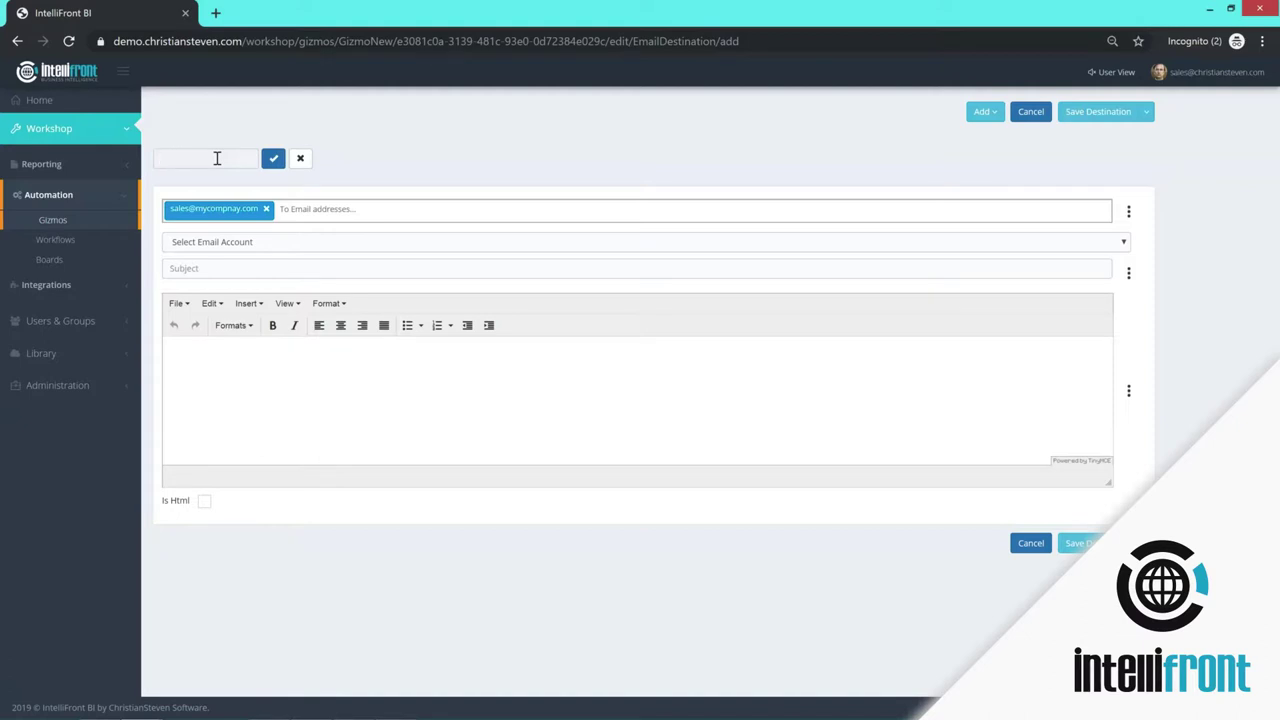
pyautogui.write('Sales Email')
pyautogui.click(190, 248)
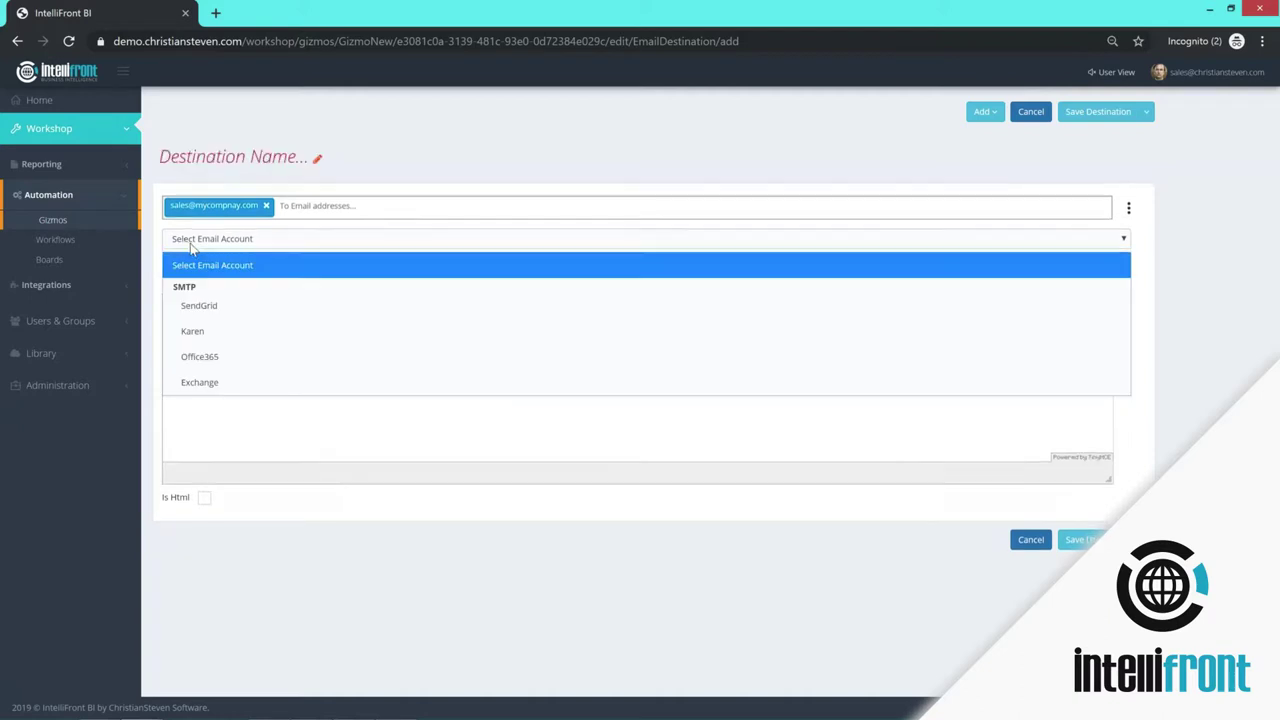
pyautogui.click(212, 365)
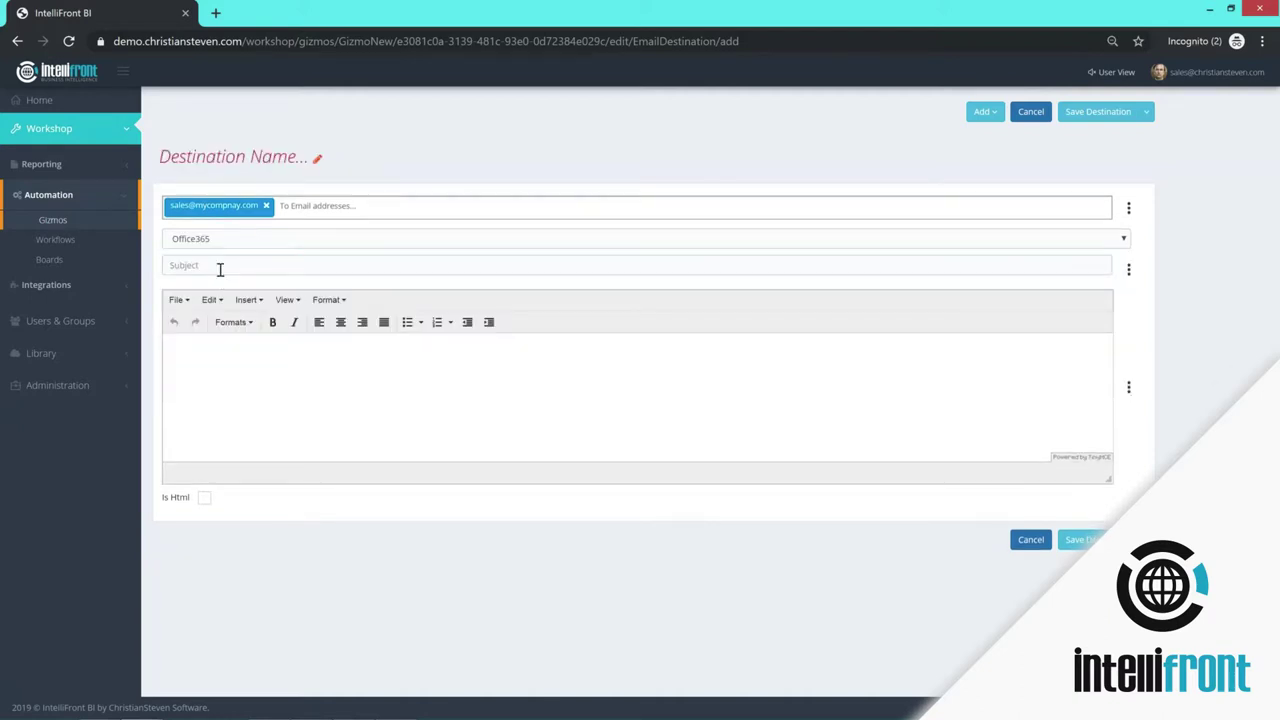
pyautogui.write('Daily Sales report')
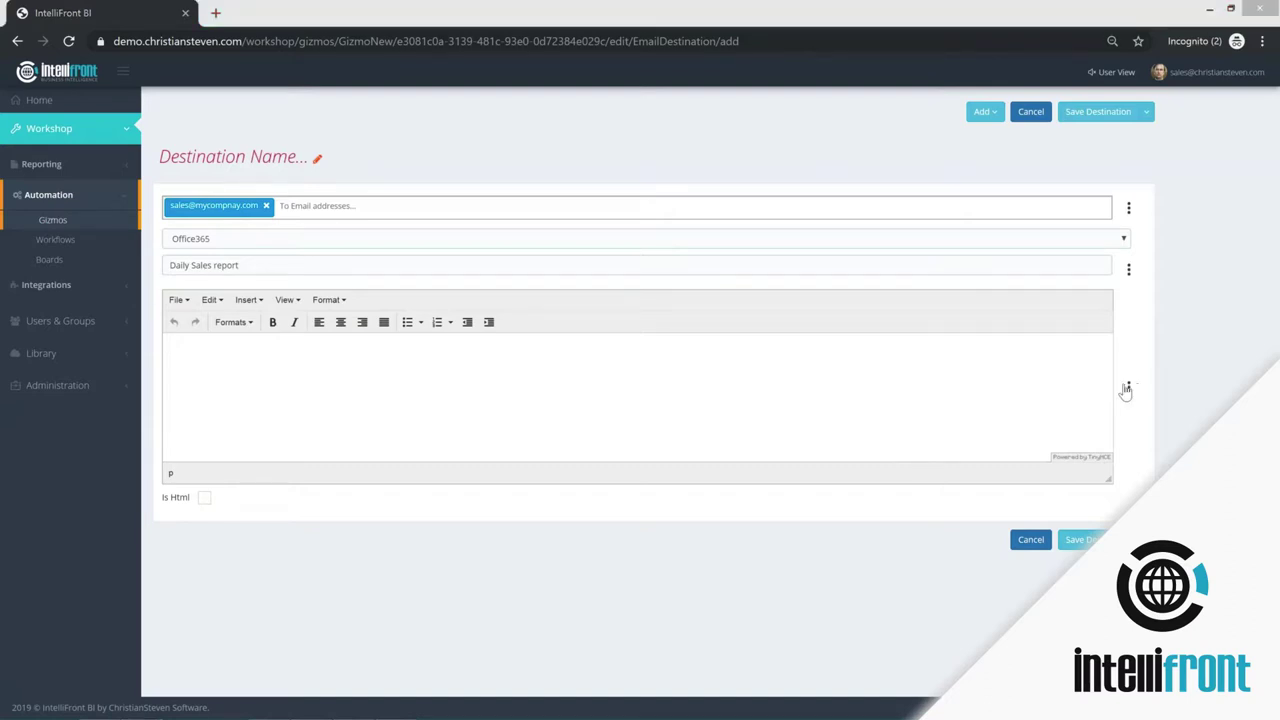
pyautogui.click(310, 350)
pyautogui.write('Daily Sales Report')
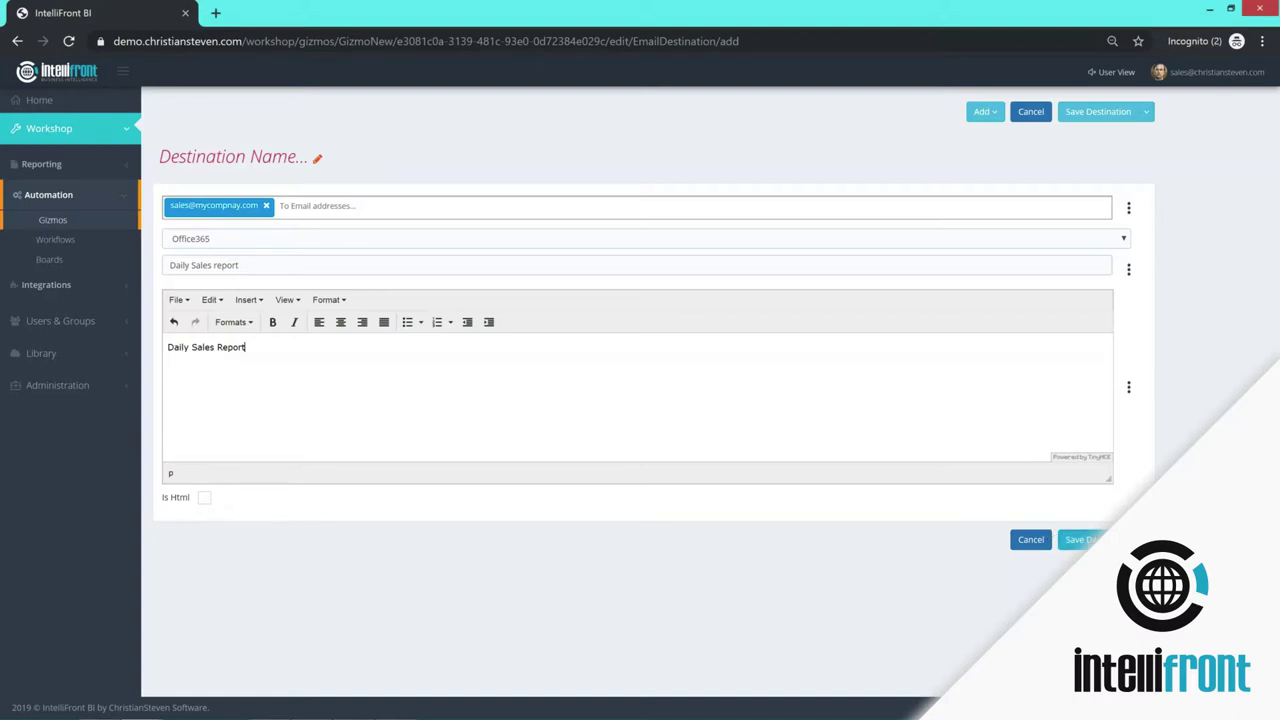
# - Name the destination 'Sales Email destination', save it, and close back to Gizmo 1000
pyautogui.click(250, 160)
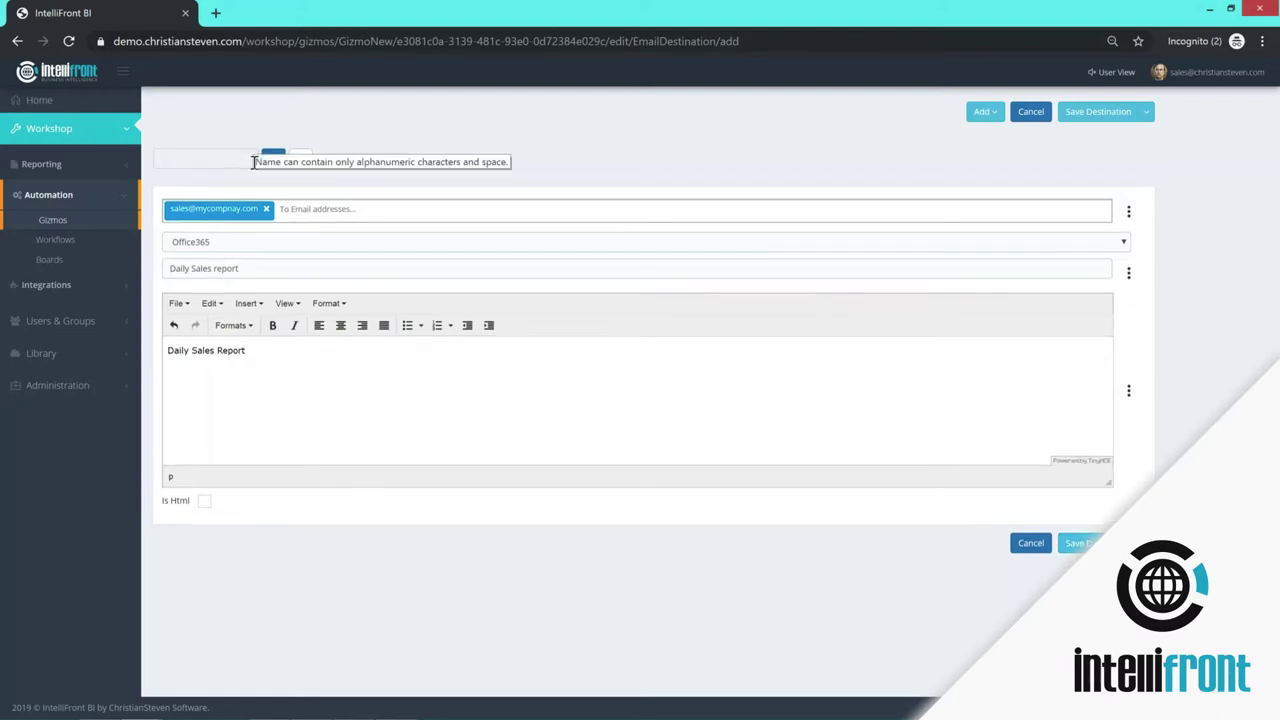
pyautogui.write('Sales')
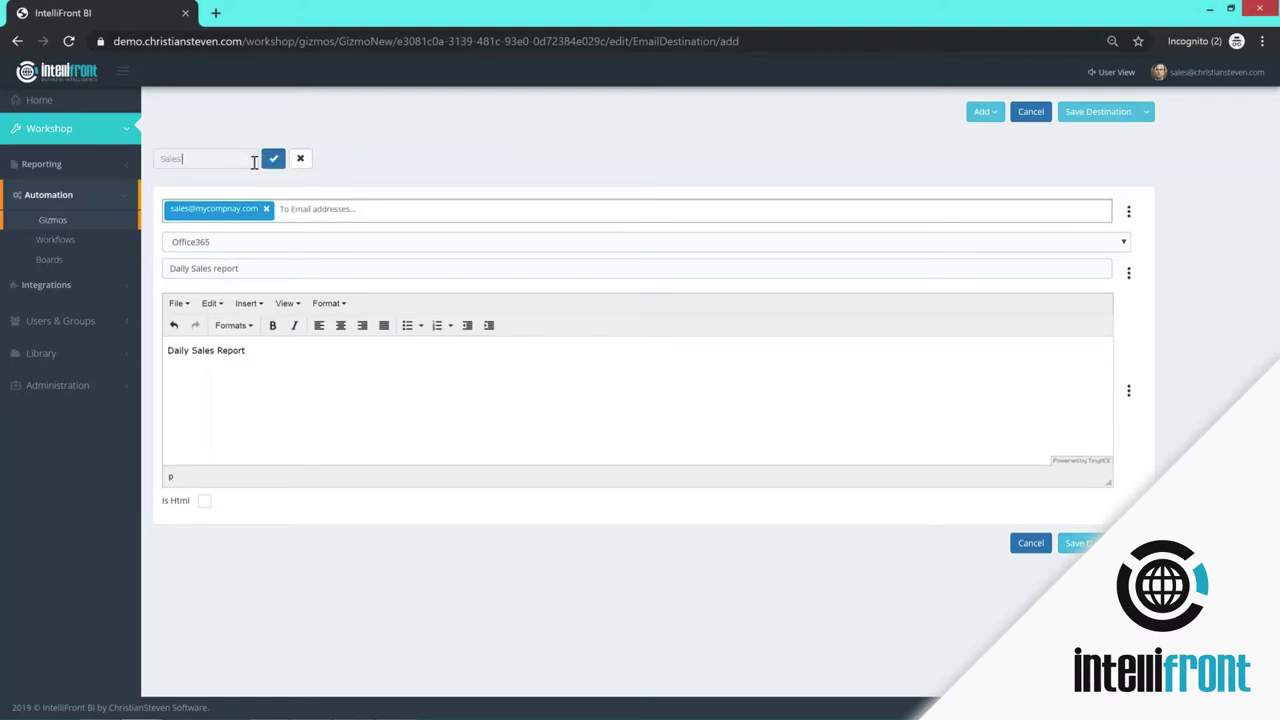
pyautogui.write(' Email destination')
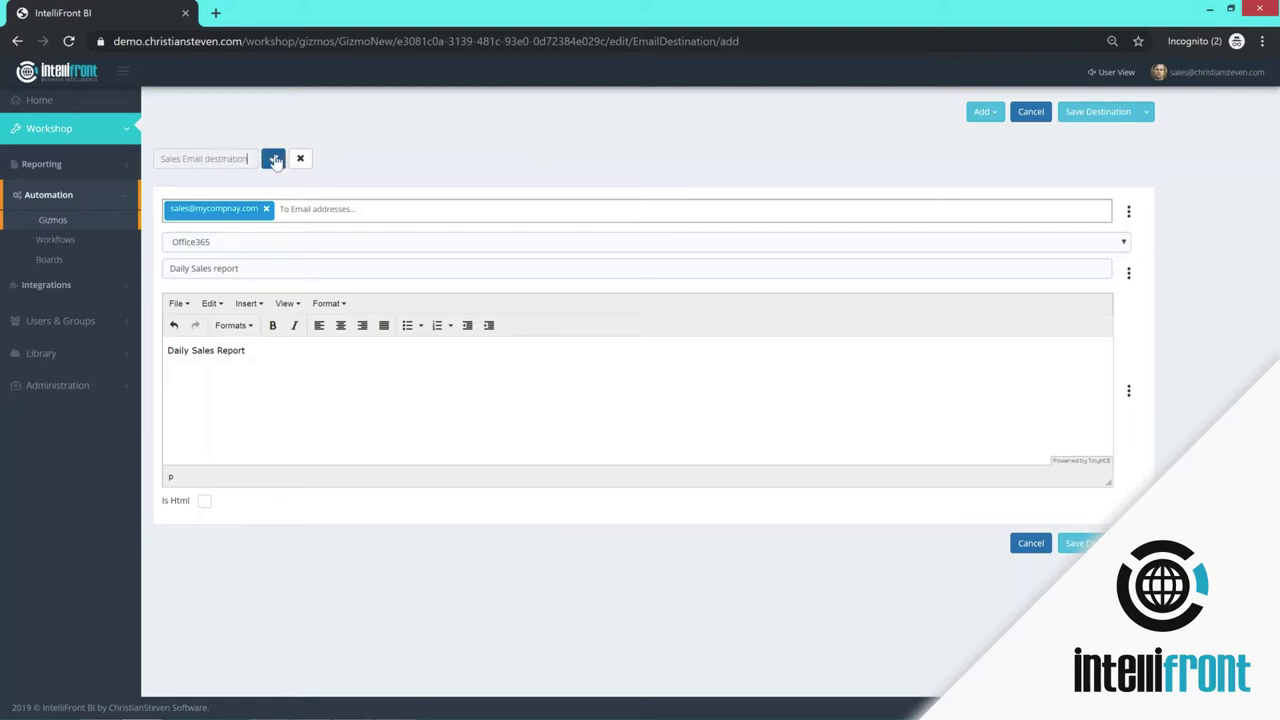
pyautogui.click(273, 160)
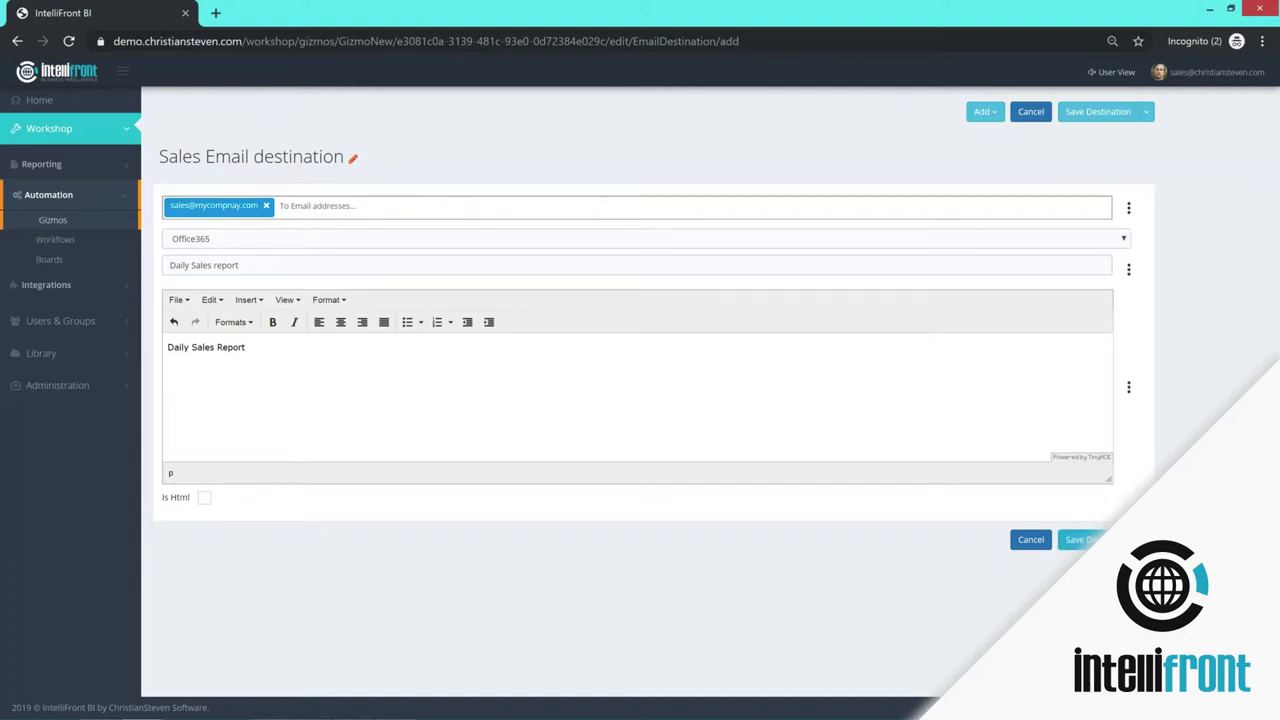
pyautogui.click(1080, 539)
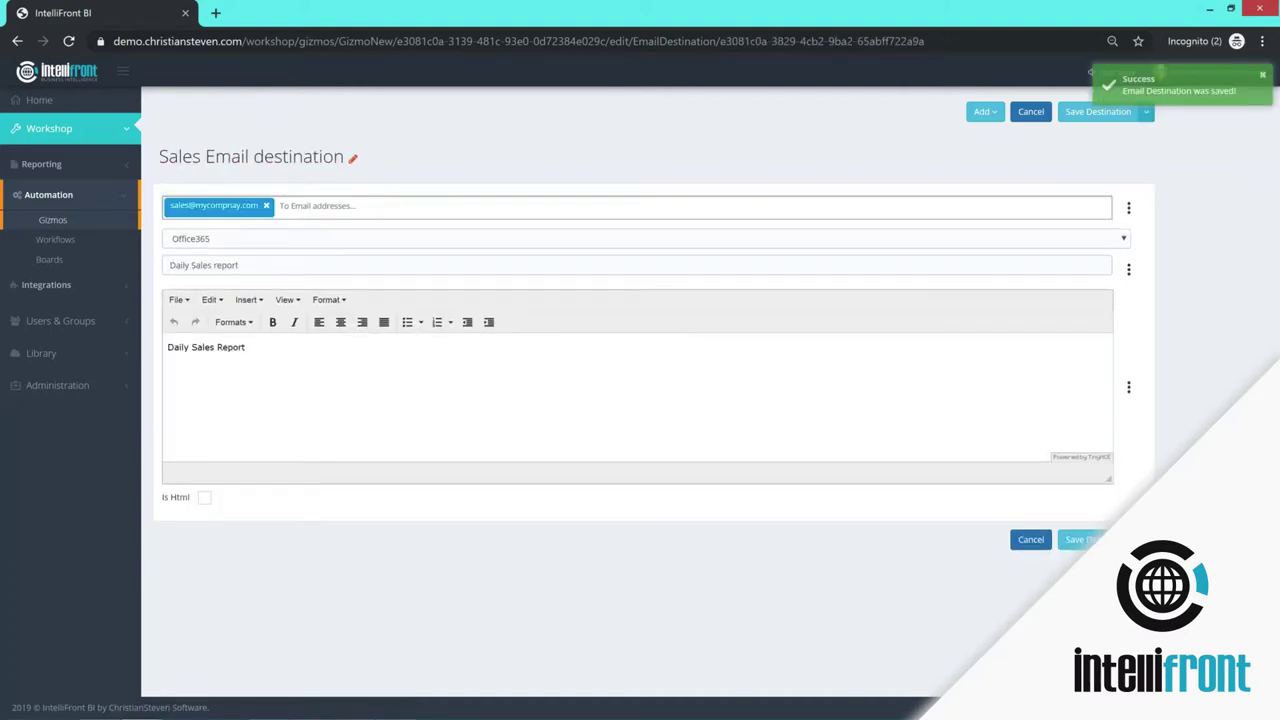
pyautogui.click(1146, 111)
pyautogui.click(1075, 134)
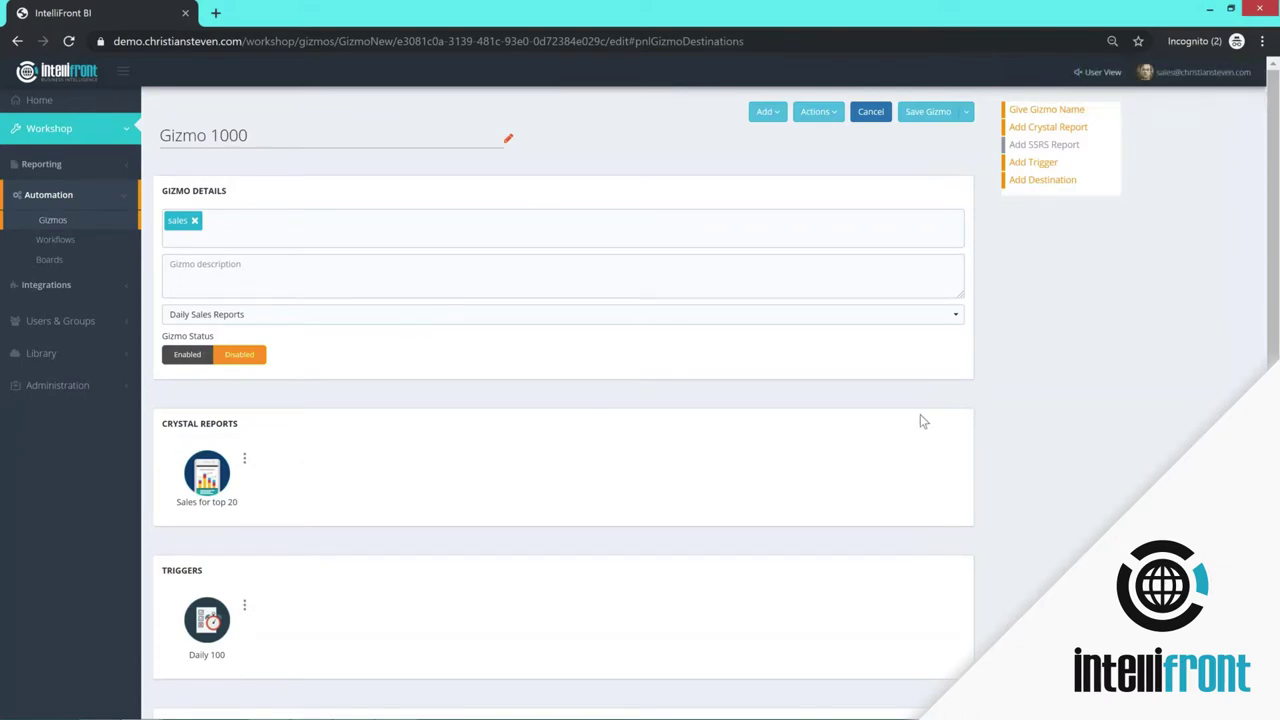
pyautogui.scroll(-2, 443, 620)
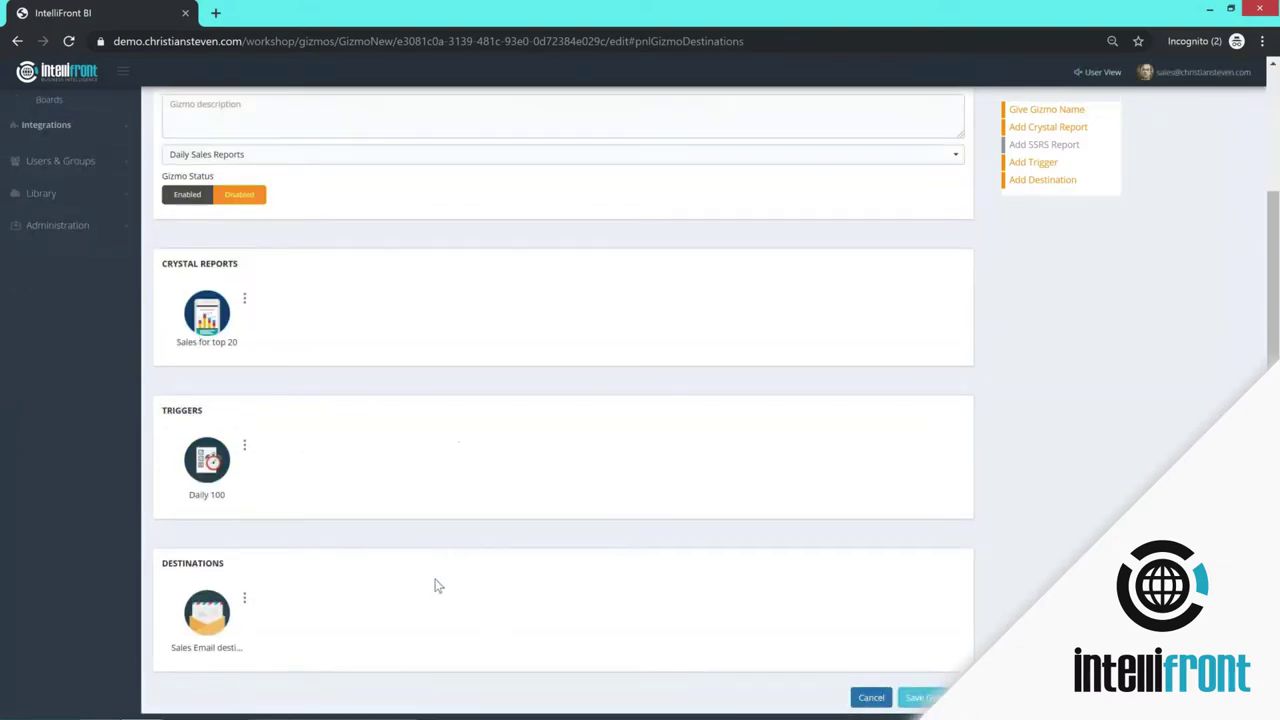
pyautogui.scroll(2, 1128, 471)
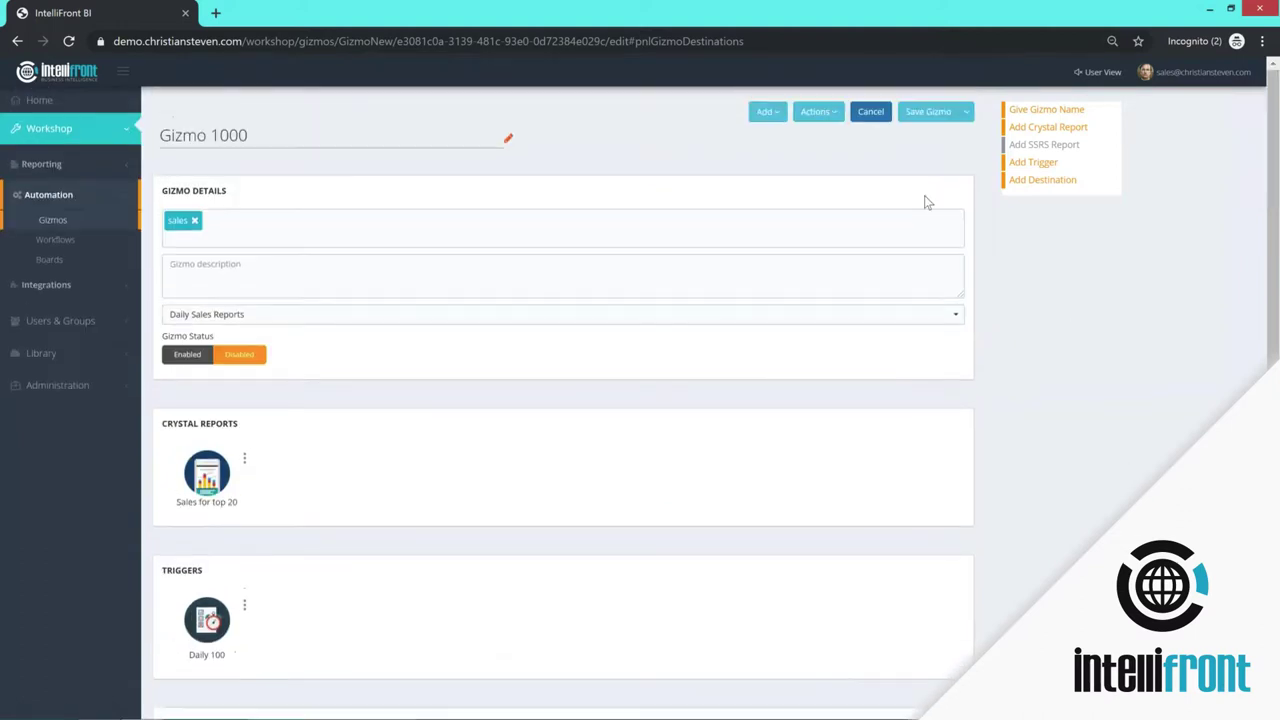
pyautogui.click(828, 112)
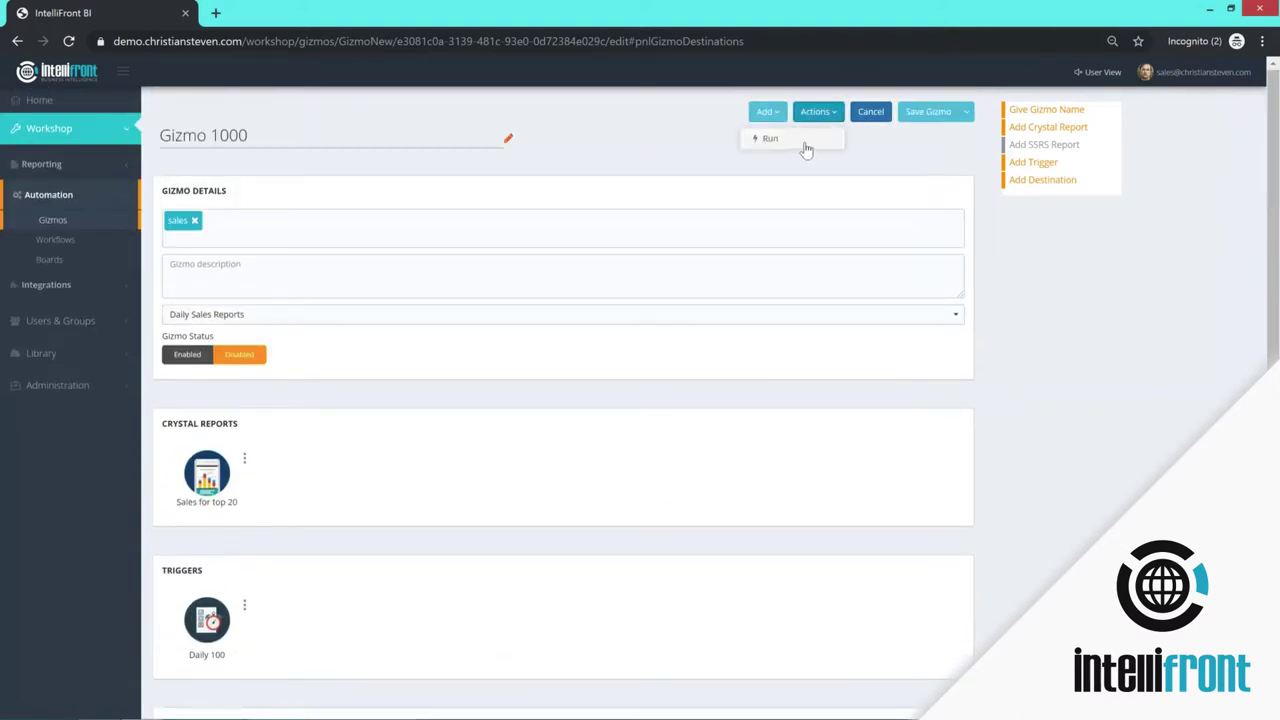
pyautogui.click(767, 112)
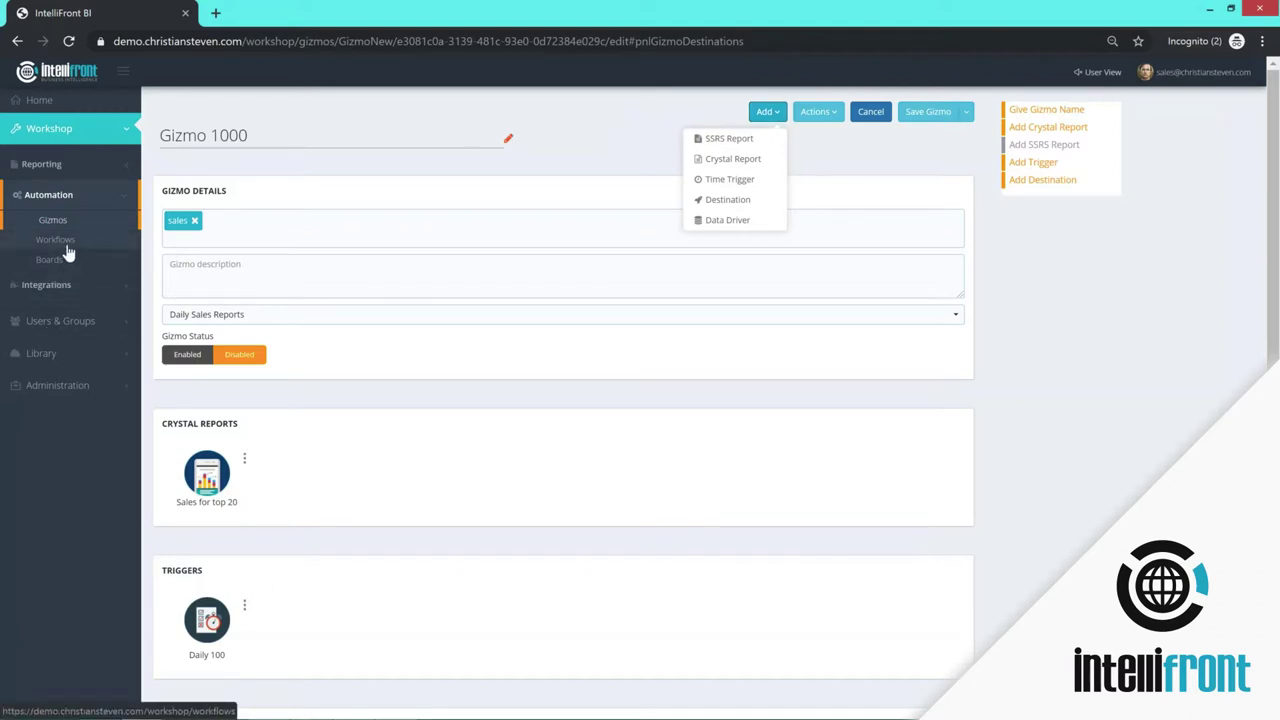
# - Create a new workflow and name it 'DBR Changes'
pyautogui.click(64, 246)
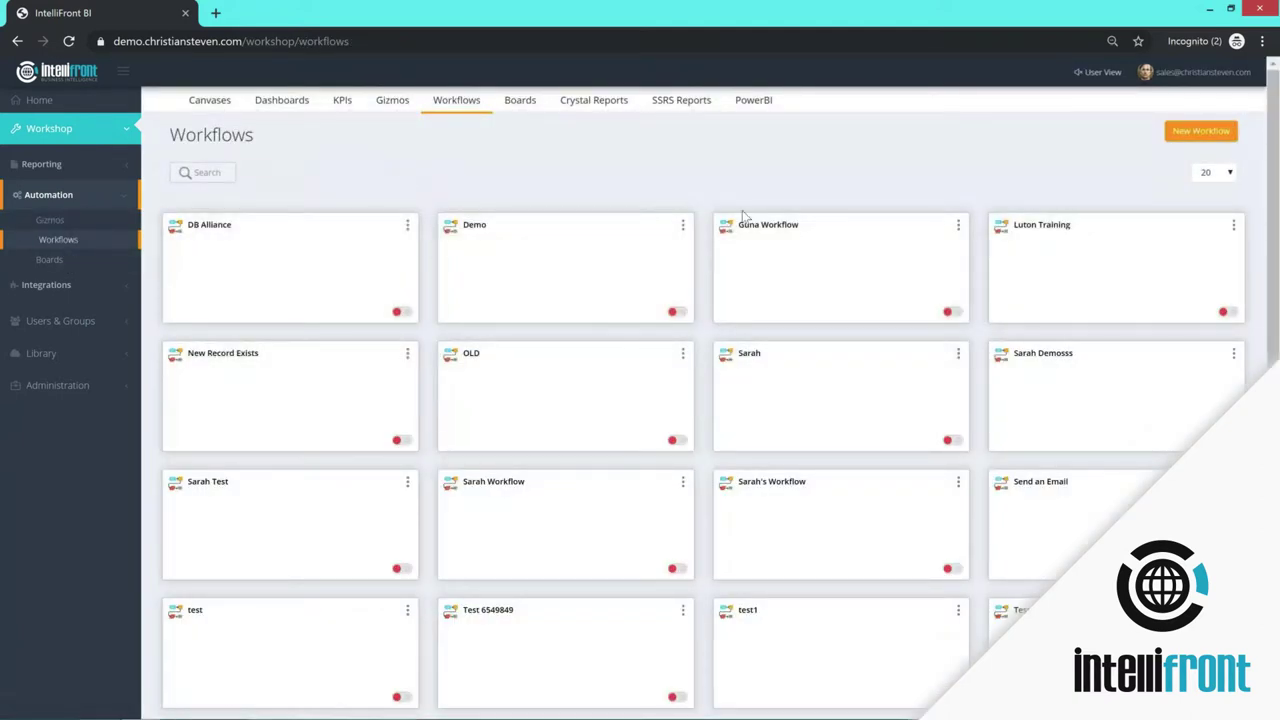
pyautogui.click(1200, 131)
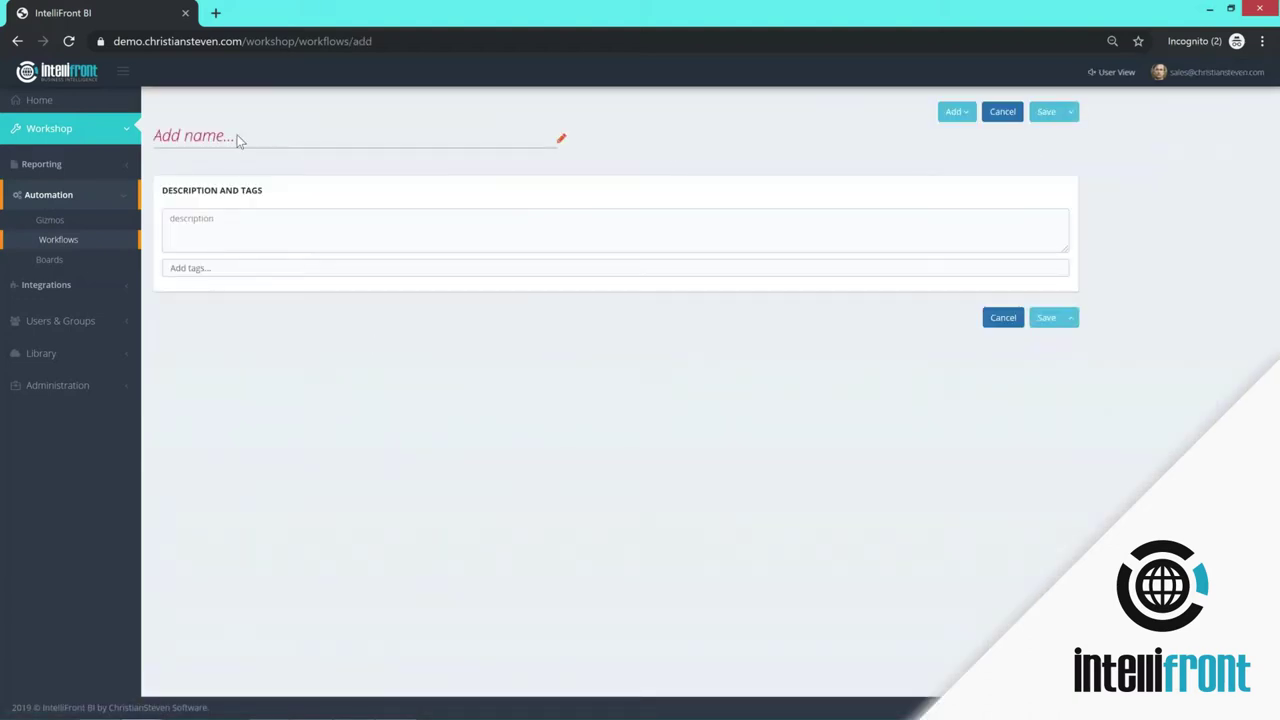
pyautogui.click(238, 140)
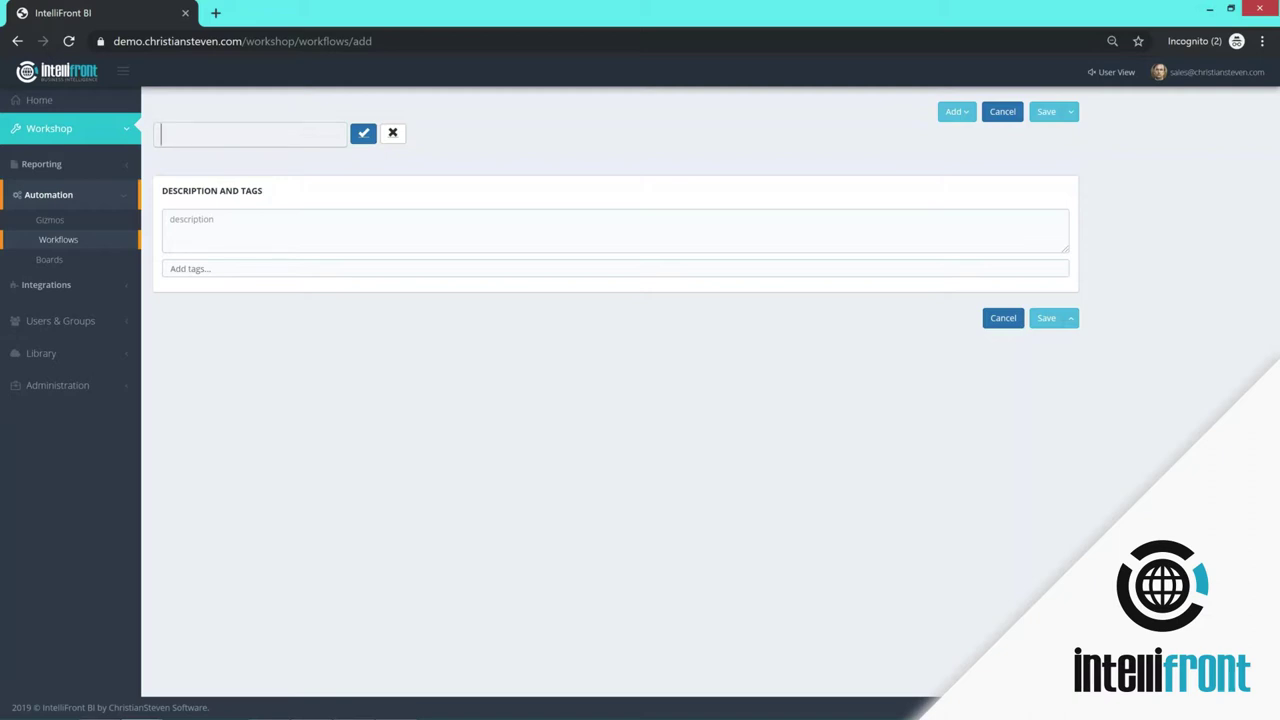
pyautogui.write('DBR Chnages')
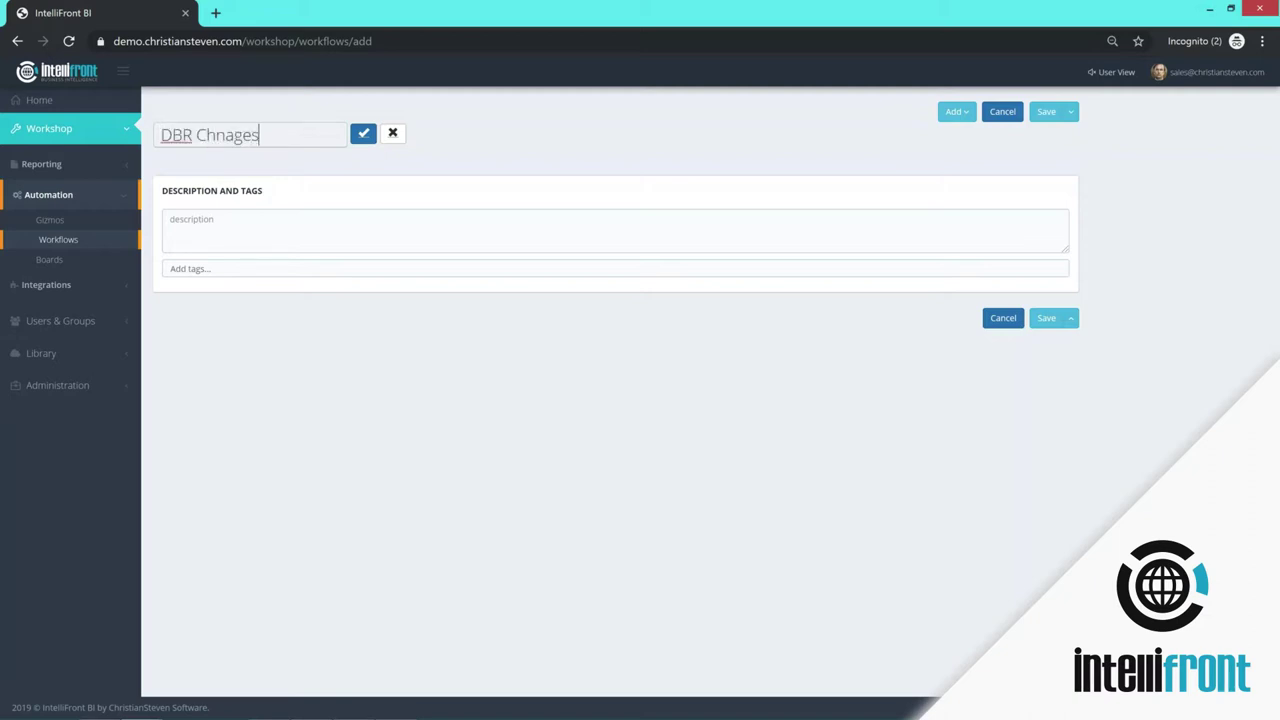
pyautogui.press('BackSpace')
pyautogui.press('BackSpace')
pyautogui.press('BackSpace')
pyautogui.press('BackSpace')
pyautogui.write('anges')
# - Confirm the name, describe the workflow as 'run if a record chnages', and tag it sales
pyautogui.click(364, 132)
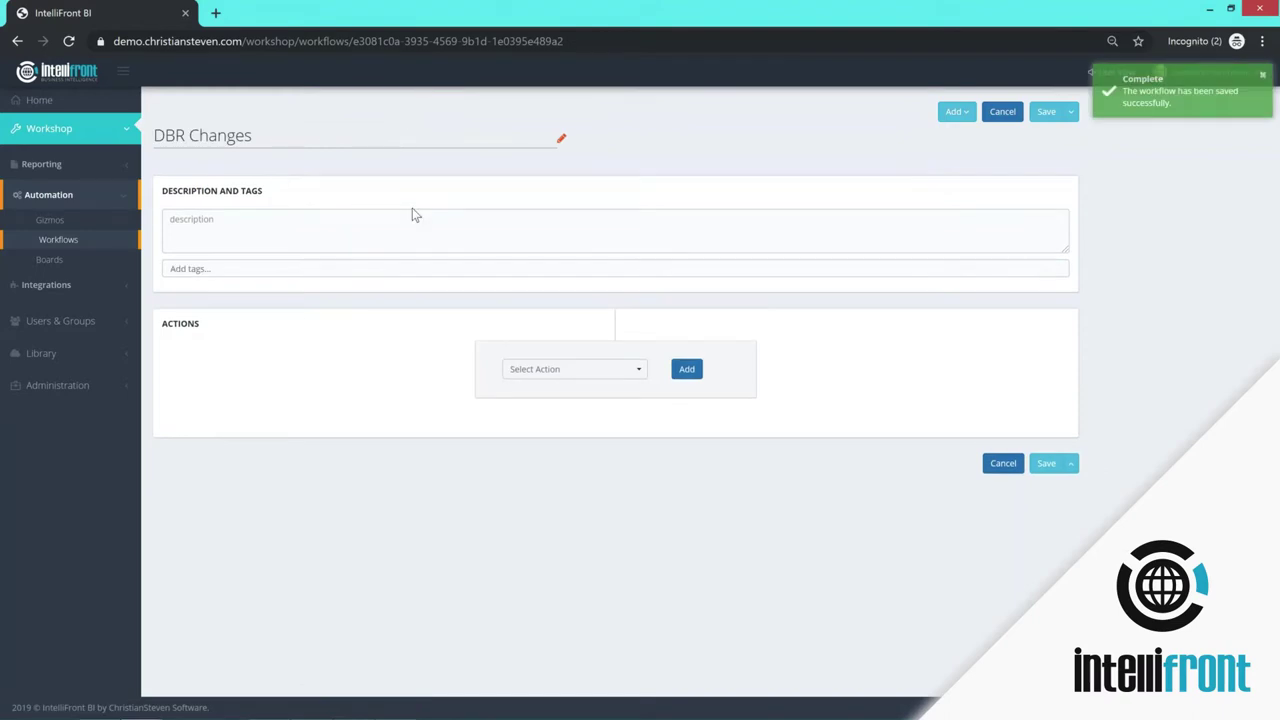
pyautogui.click(222, 229)
pyautogui.write('run if a record chnages')
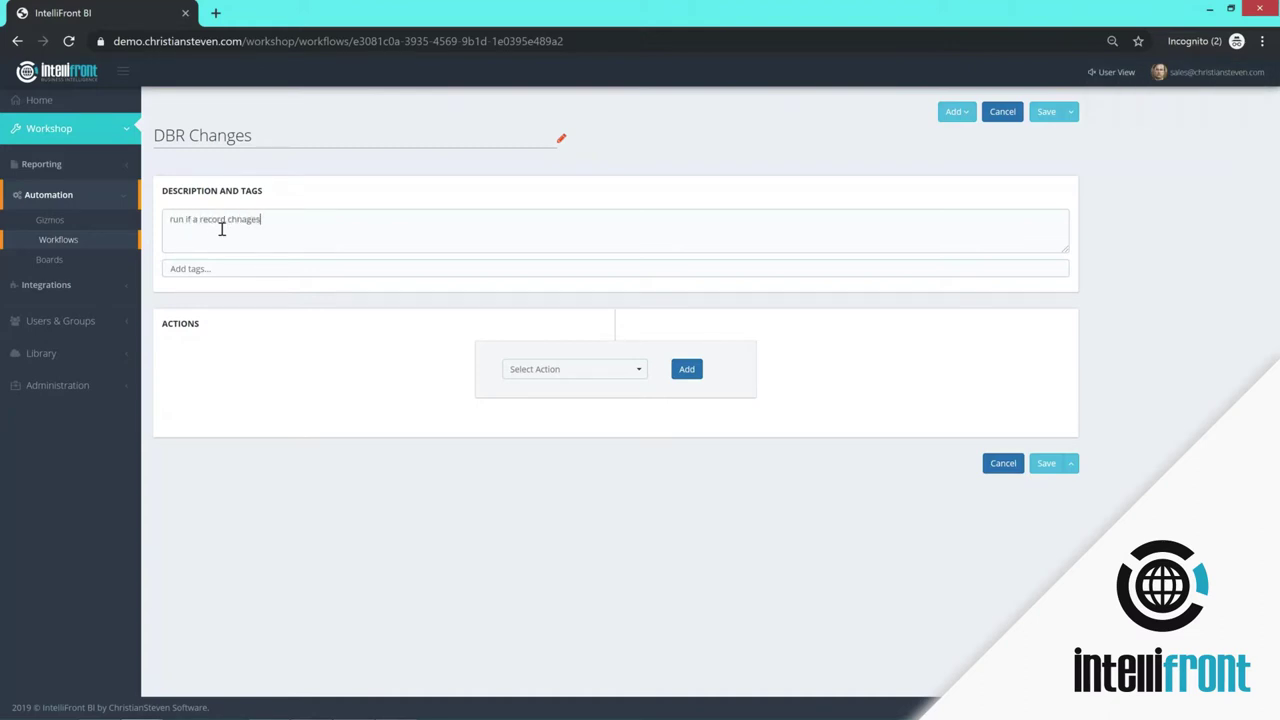
pyautogui.click(217, 271)
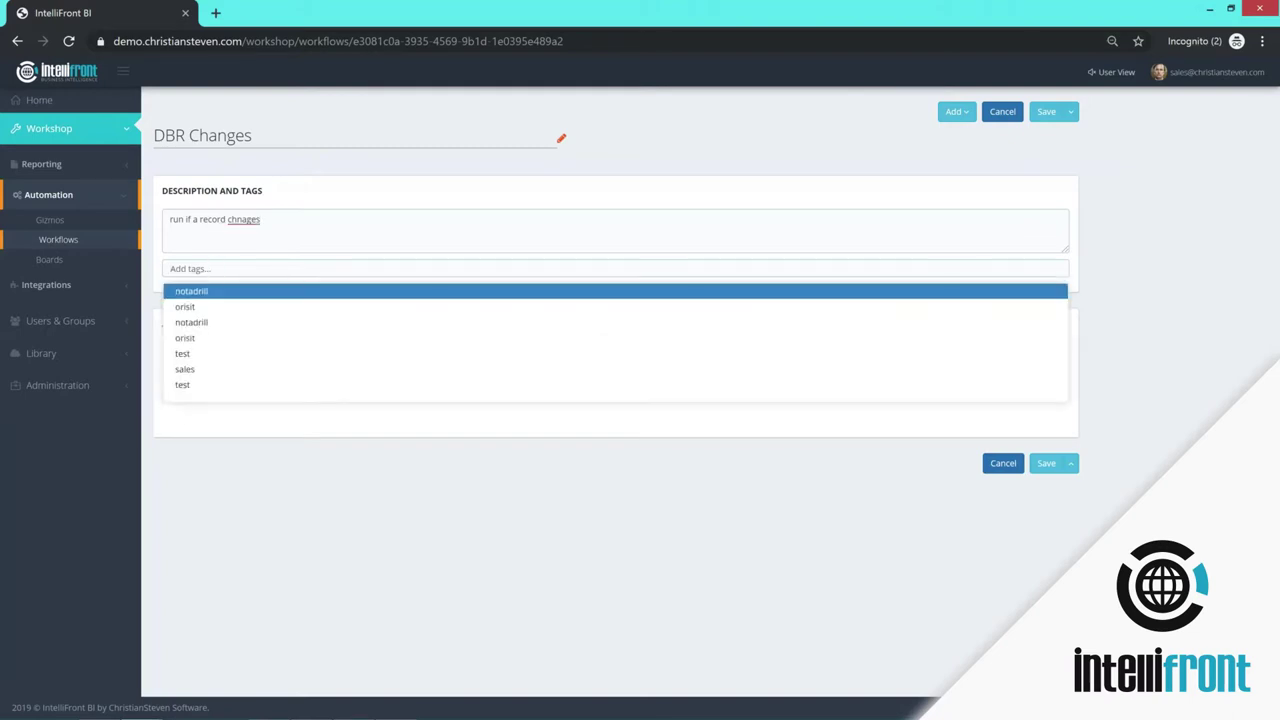
pyautogui.click(209, 372)
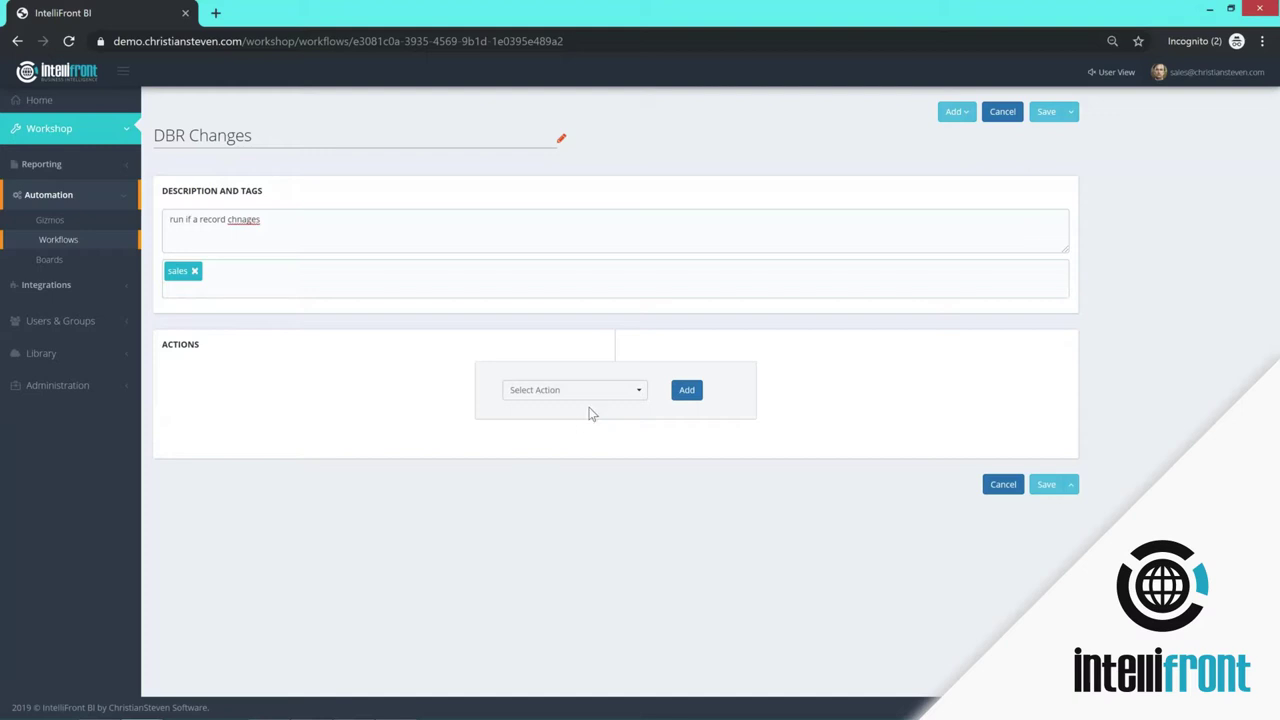
# - Add a Send an Email action and open its email builder
pyautogui.click(633, 396)
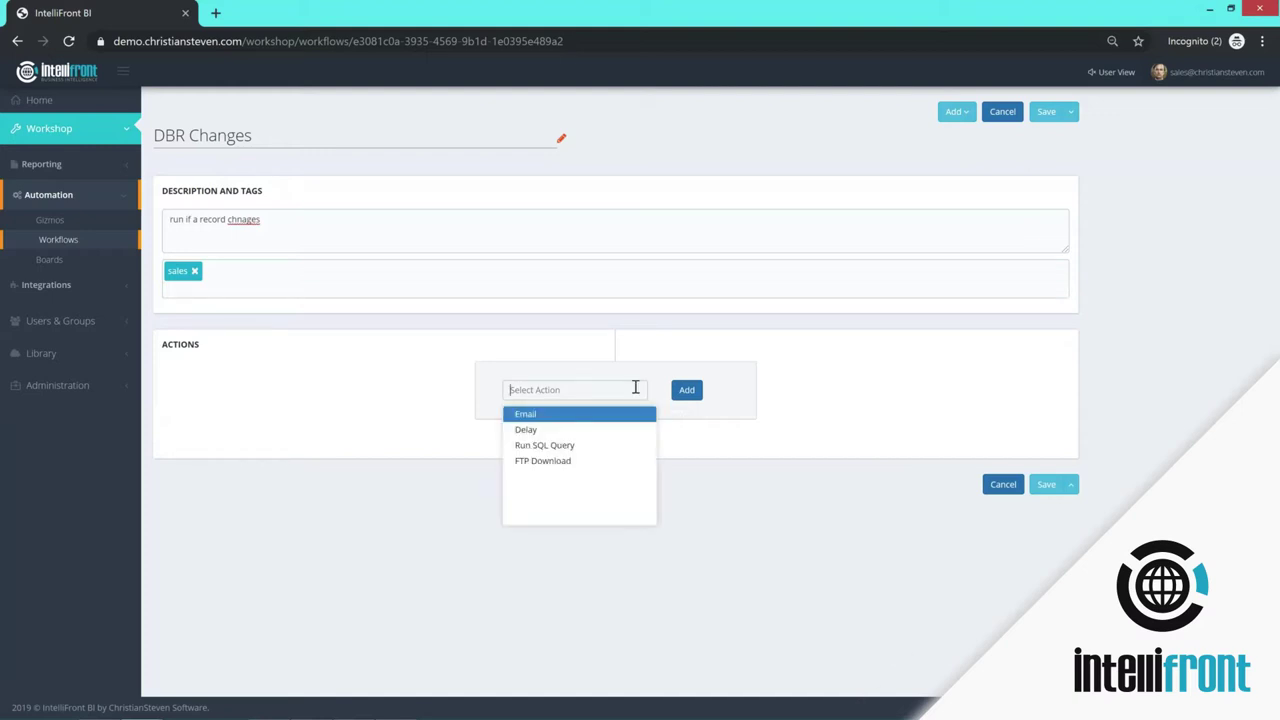
pyautogui.click(537, 418)
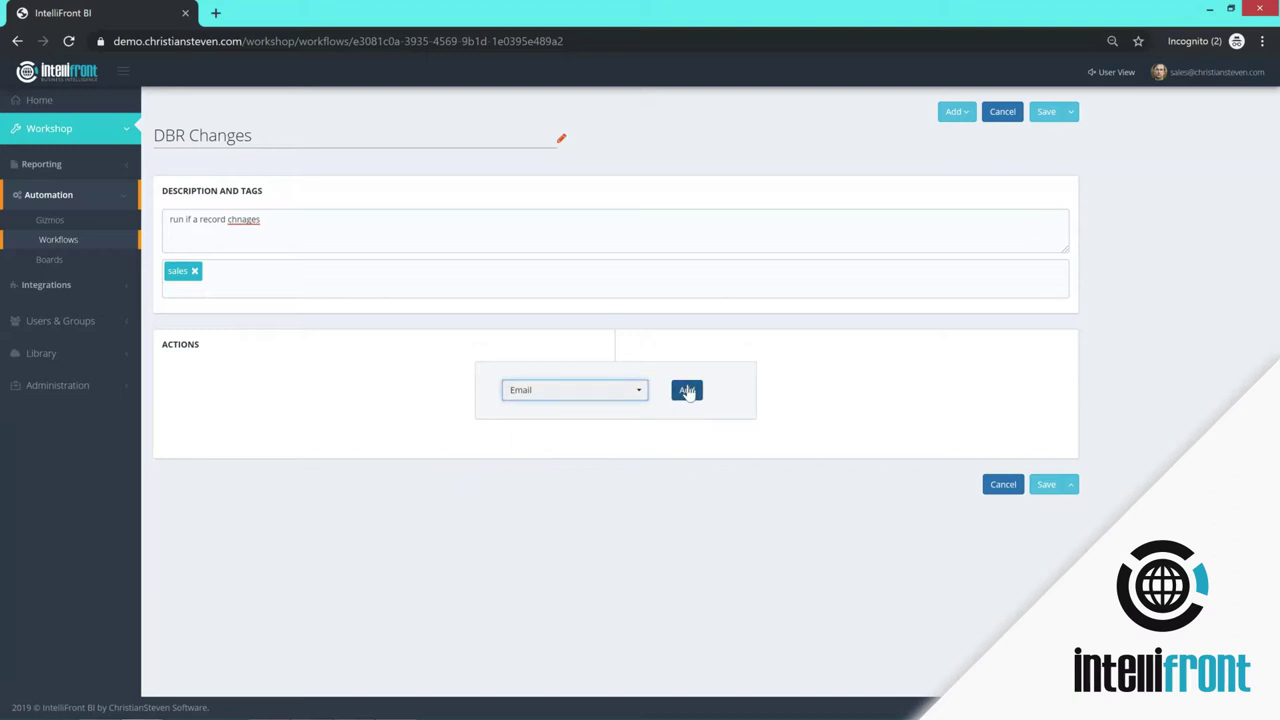
pyautogui.click(687, 392)
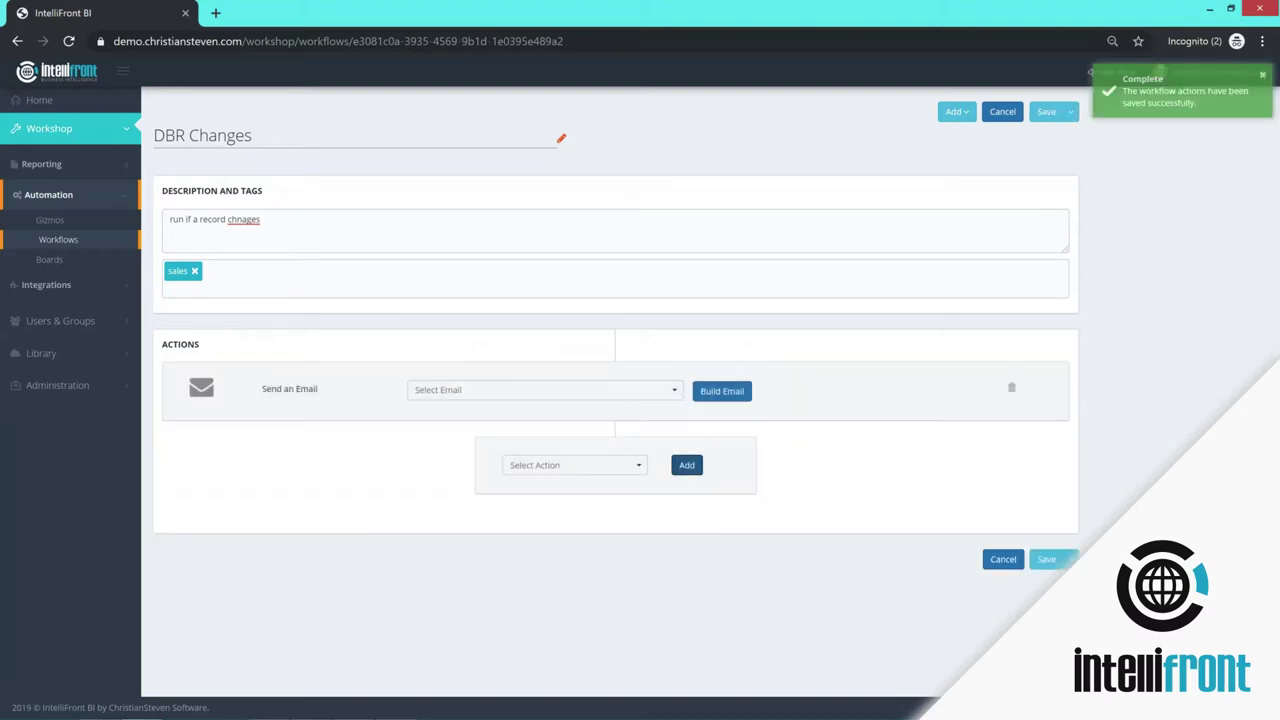
pyautogui.click(739, 392)
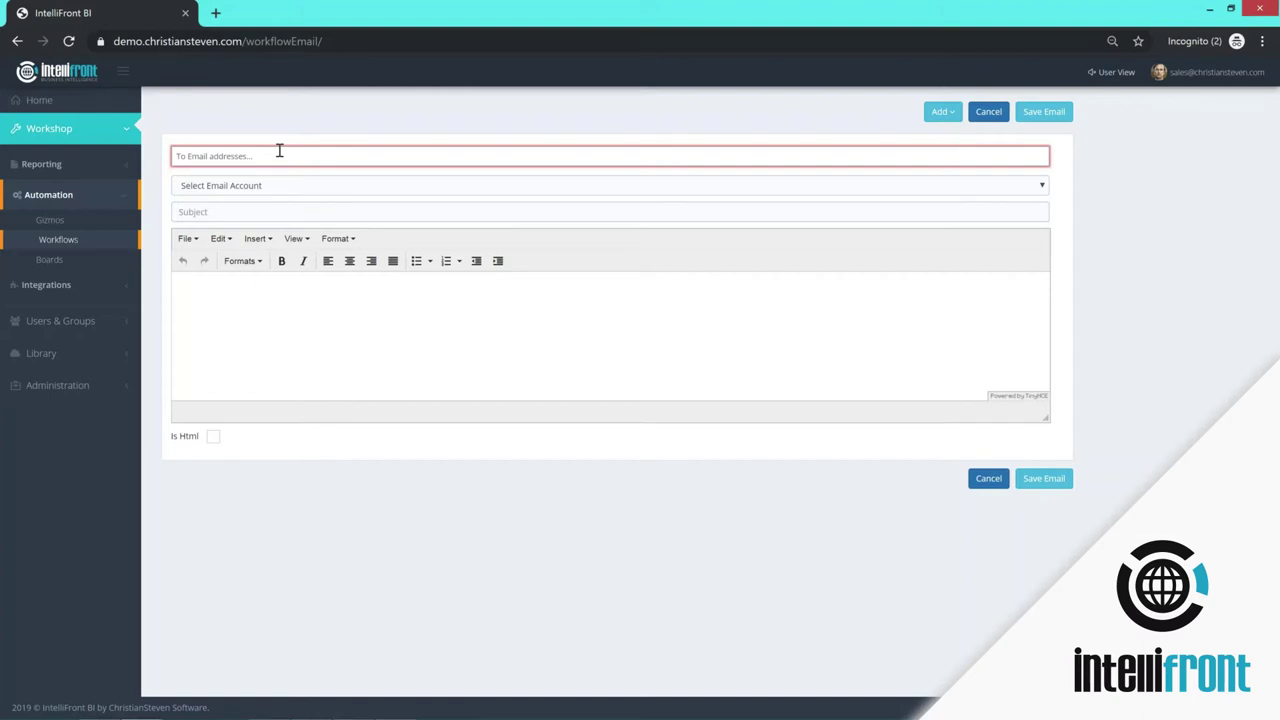
# - Address the workflow email to the sales address and send it from the Office365 account
pyautogui.press('Return')
pyautogui.click(236, 186)
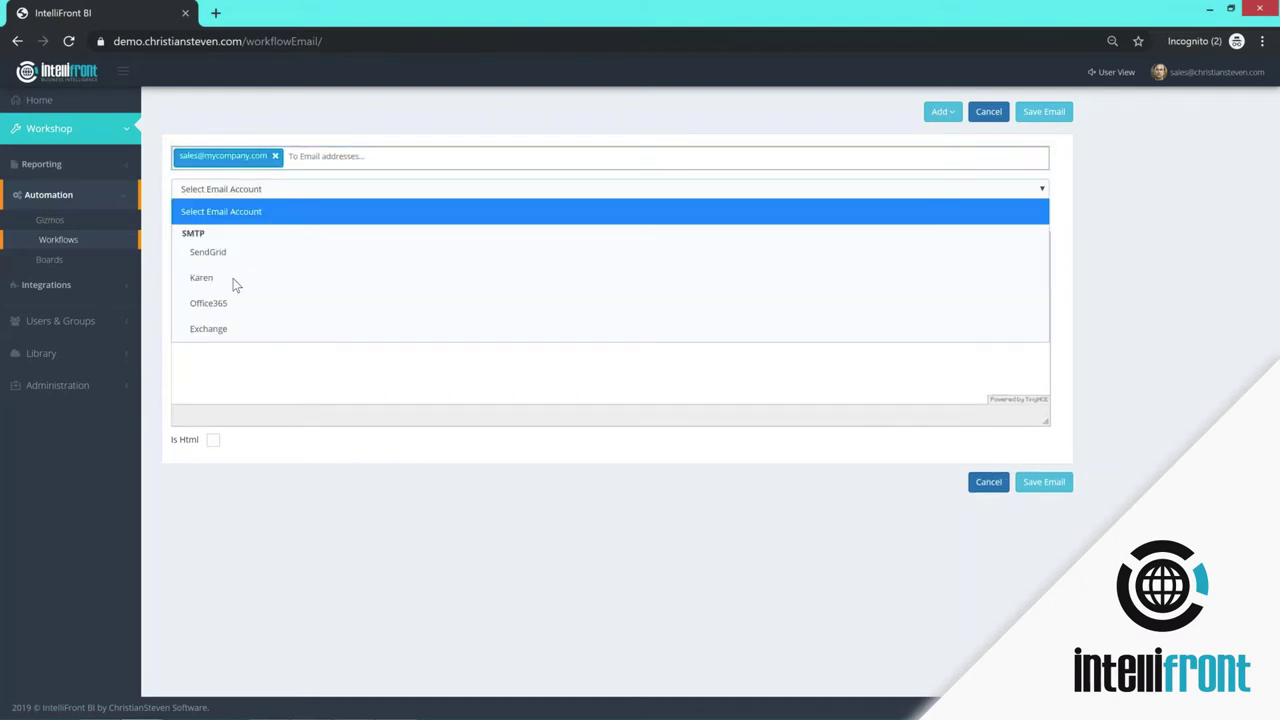
pyautogui.click(232, 313)
# - Give the email the subject 'DBR has changed' and the body 'DBR has chnaged', then save it
pyautogui.click(221, 217)
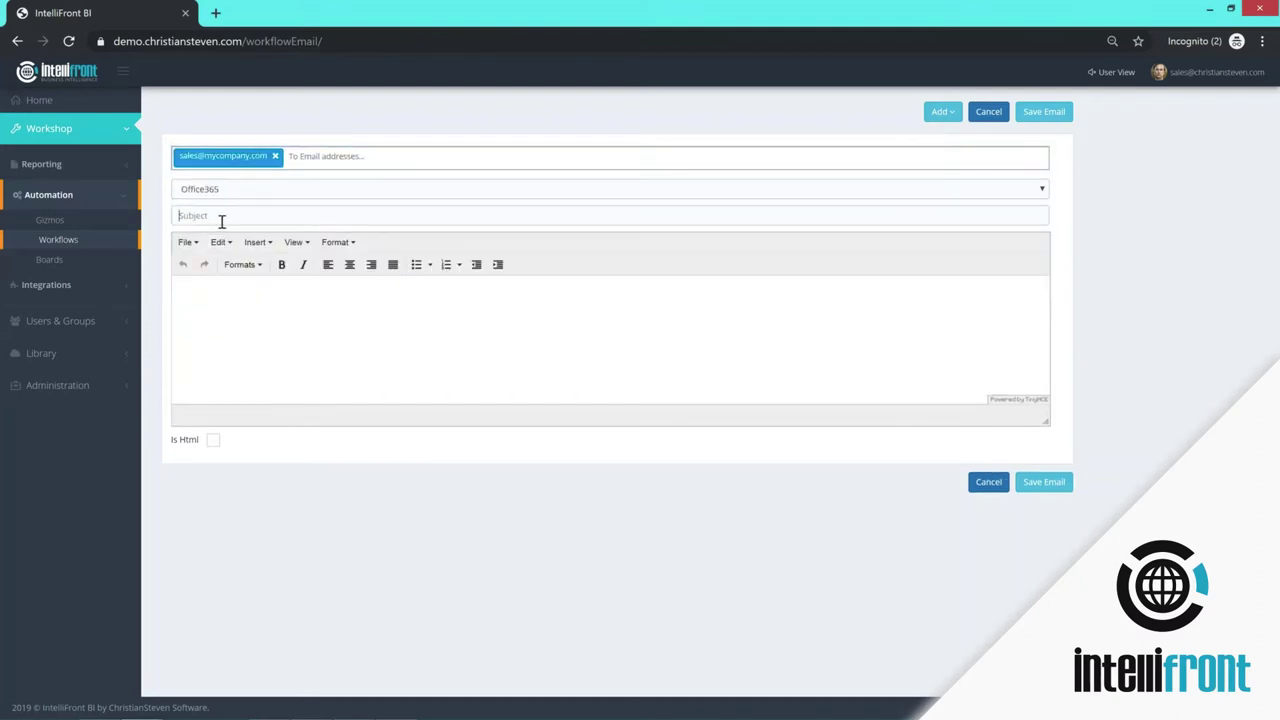
pyautogui.write('D')
pyautogui.press('BackSpace')
pyautogui.write('DBR has changed')
pyautogui.click(217, 289)
pyautogui.write('DBR has chnaged')
pyautogui.click(1044, 482)
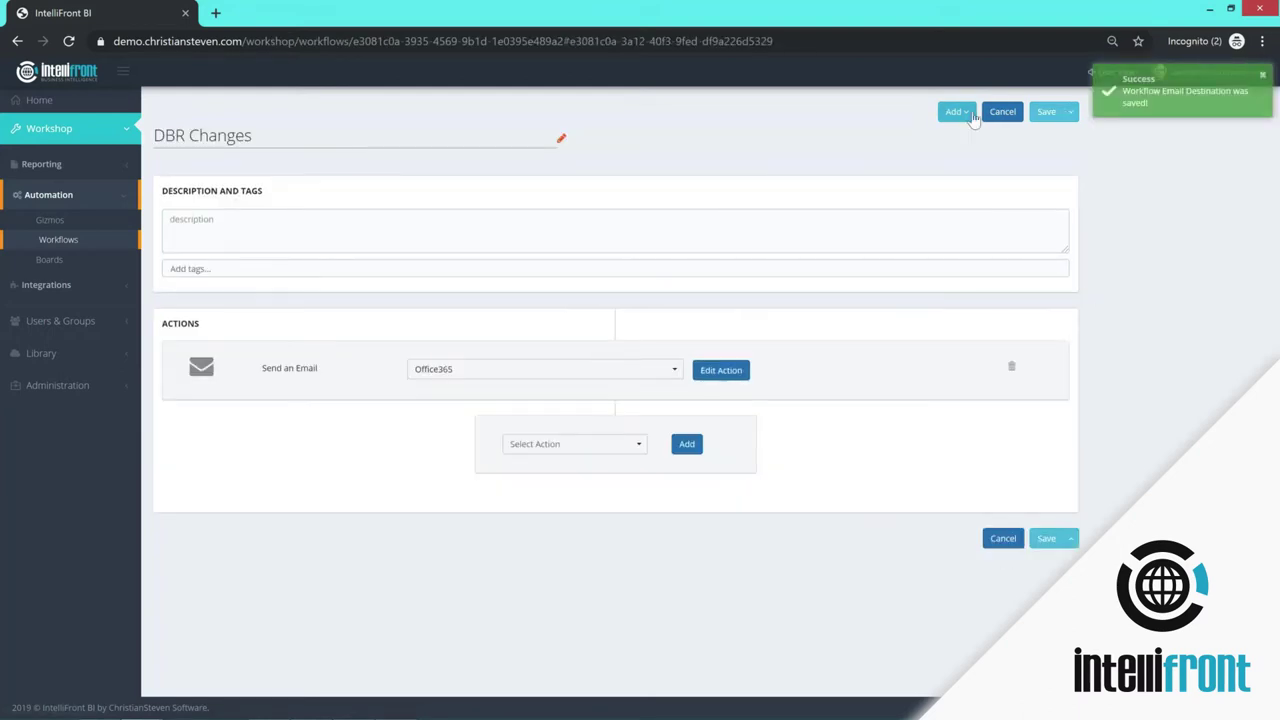
# - Add a Database feed on Black Friday Data that triggers when a new record is added, then save
pyautogui.click(967, 116)
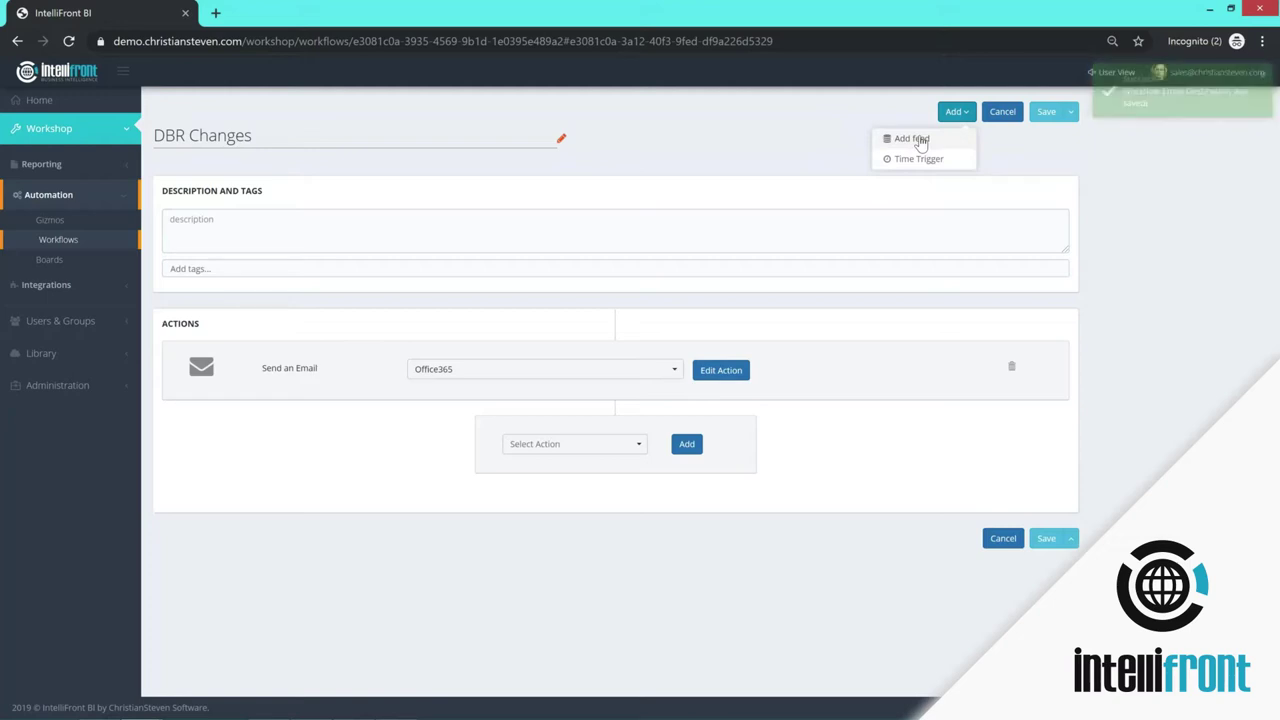
pyautogui.click(957, 140)
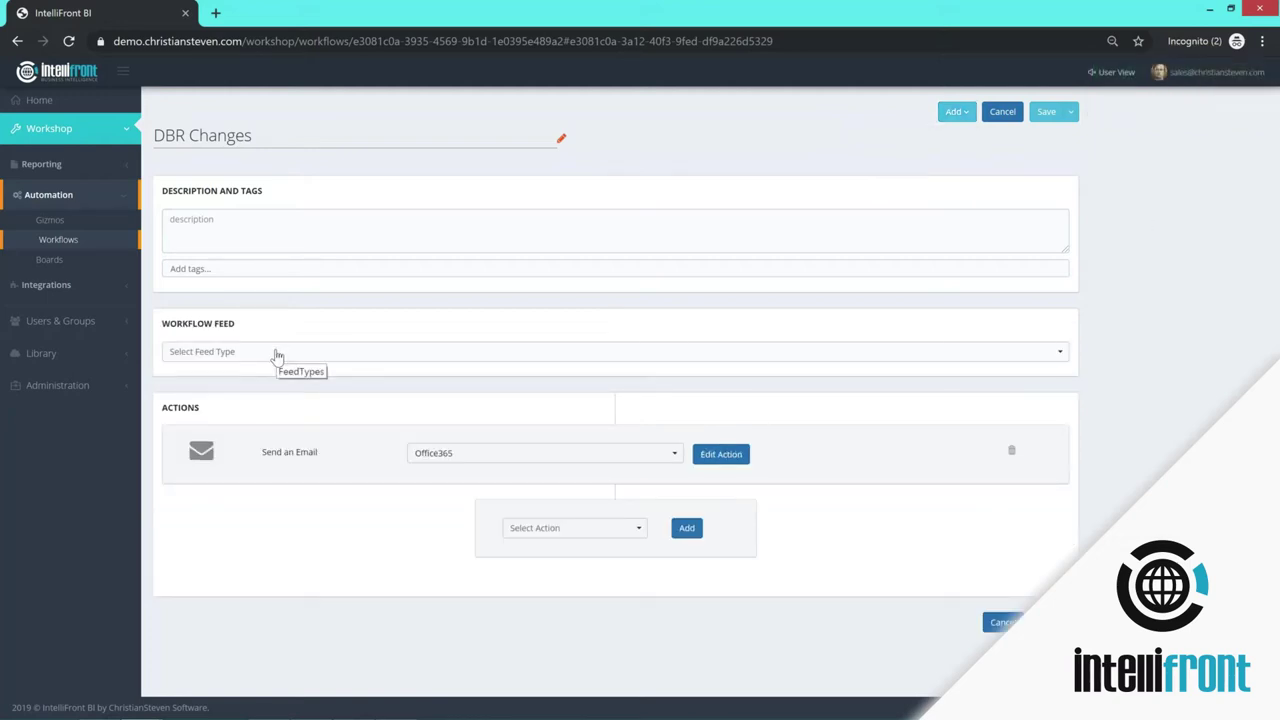
pyautogui.click(278, 354)
pyautogui.click(1060, 376)
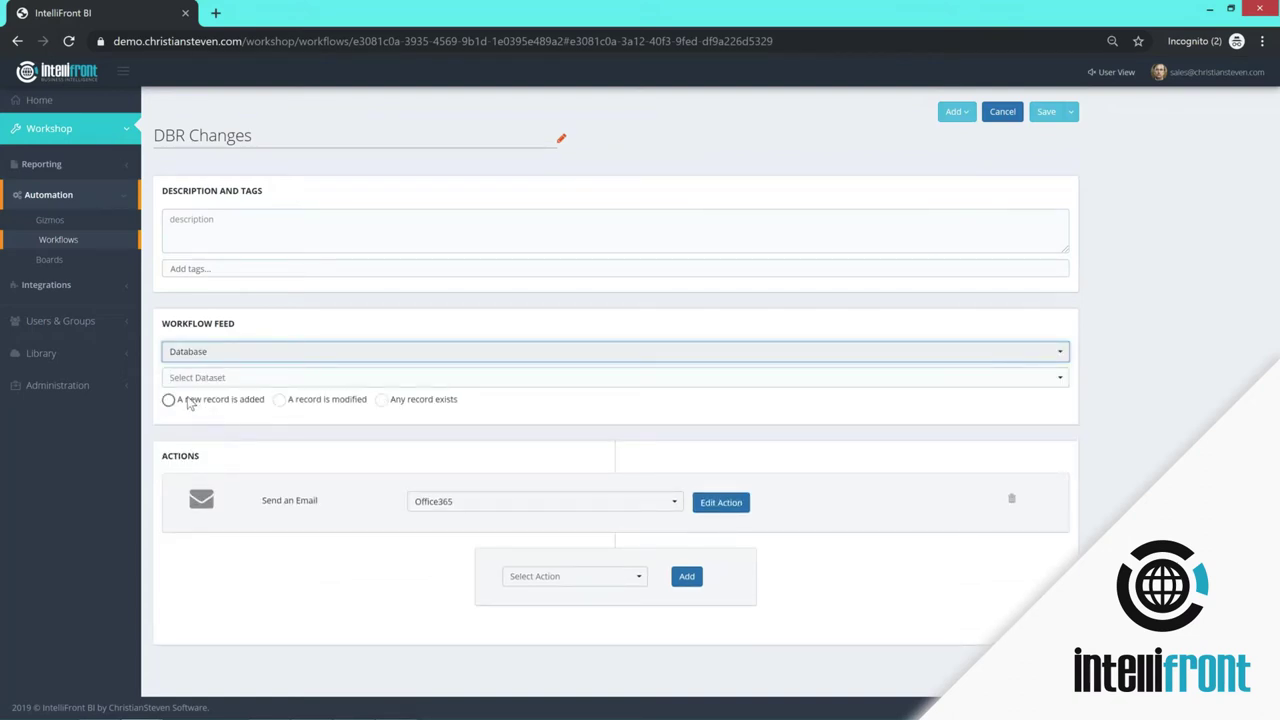
pyautogui.click(1064, 382)
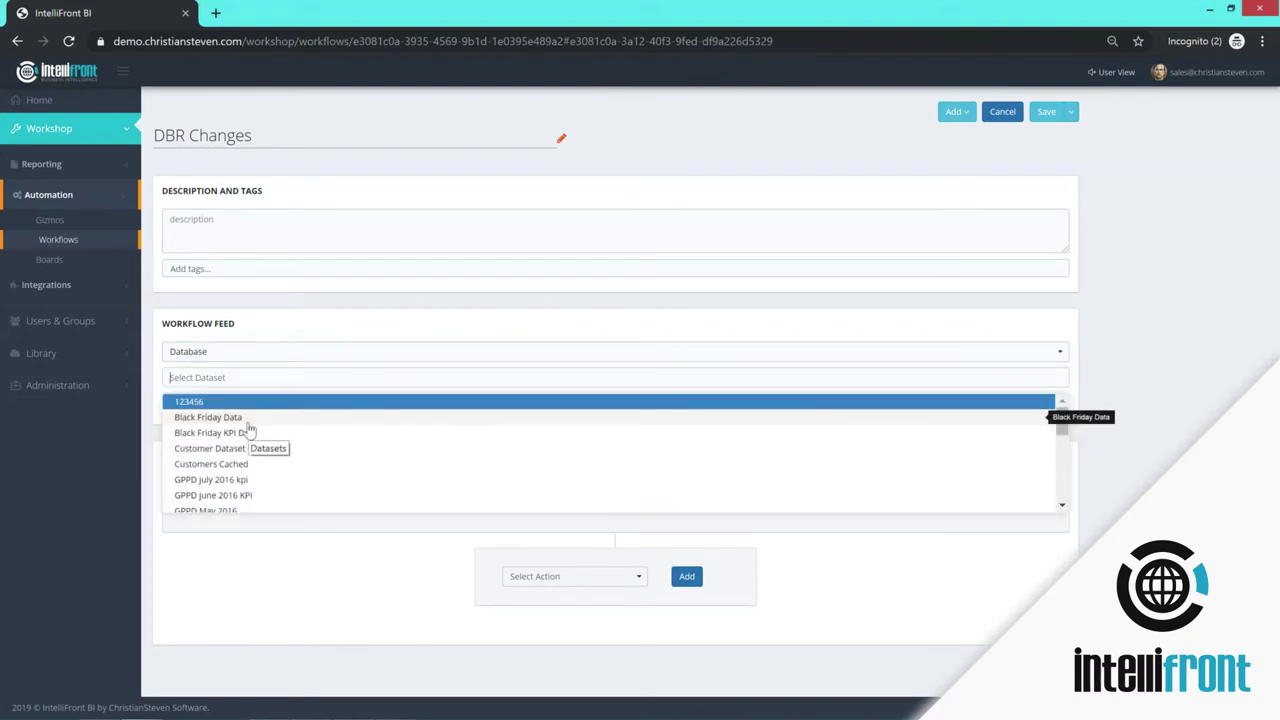
pyautogui.click(220, 416)
pyautogui.click(168, 399)
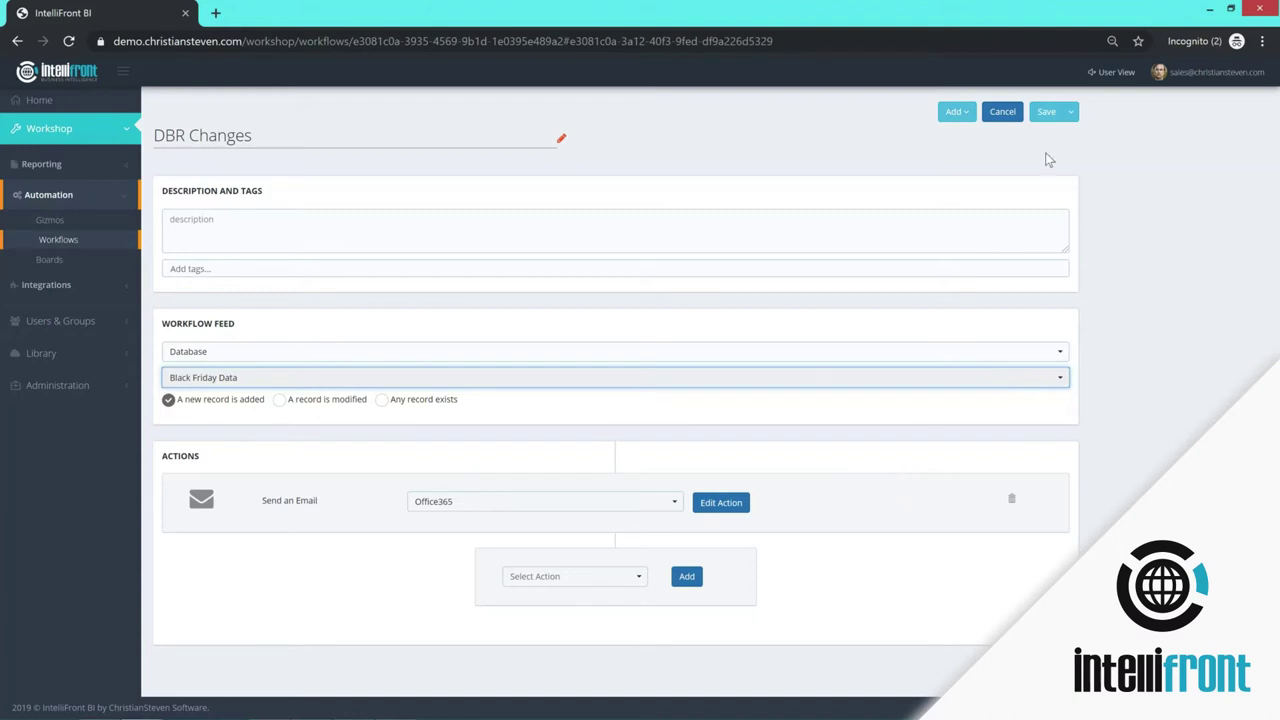
pyautogui.click(1047, 114)
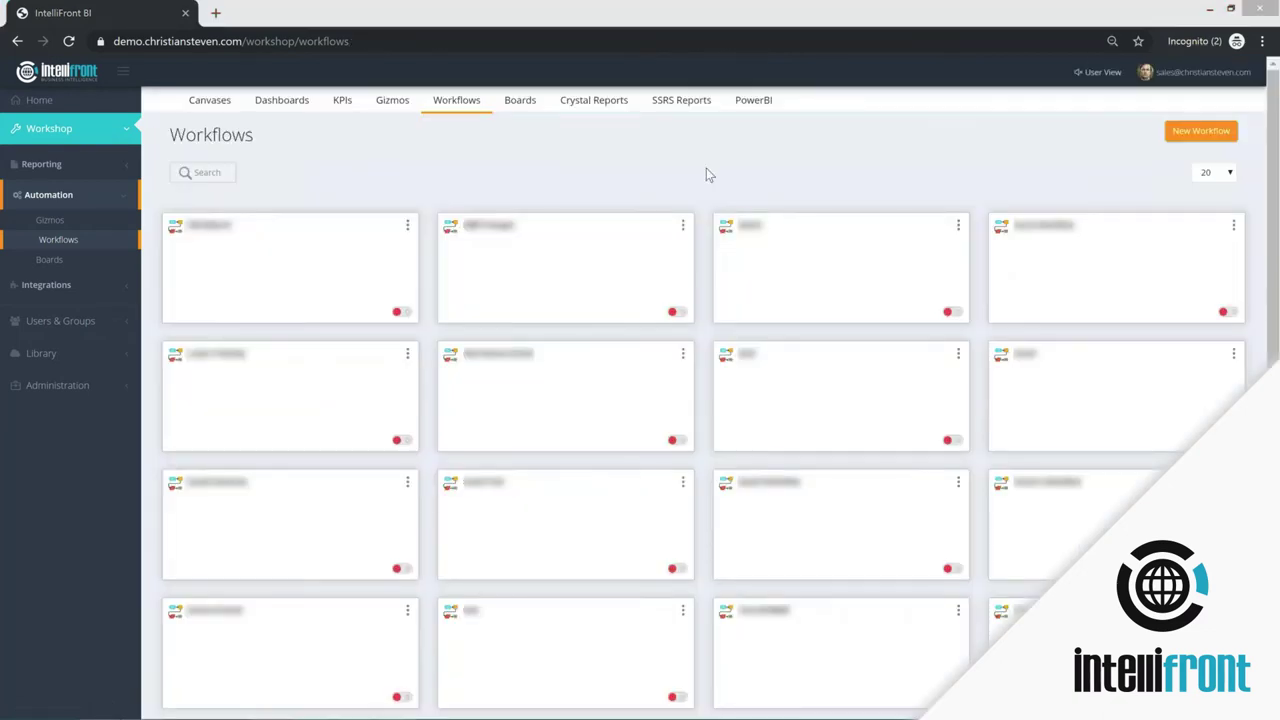
# - Create a new board named 'My Company Board' from the Boards list
pyautogui.click(52, 260)
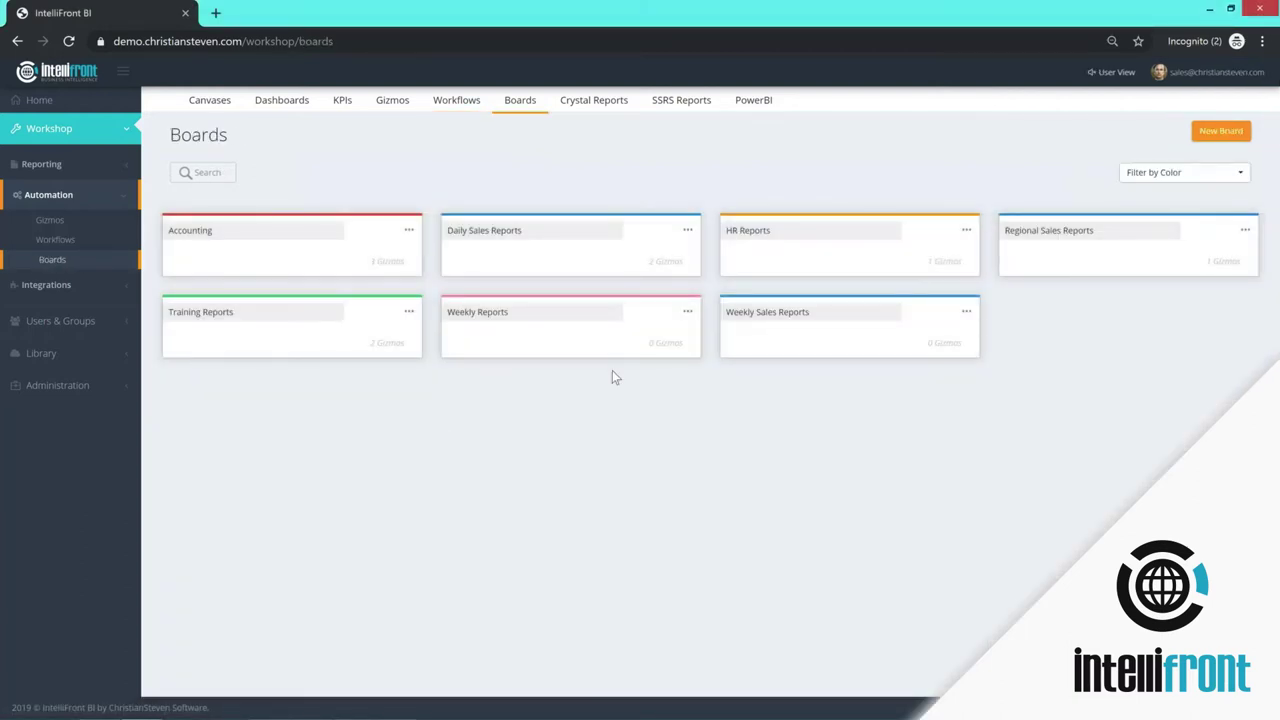
pyautogui.click(1224, 131)
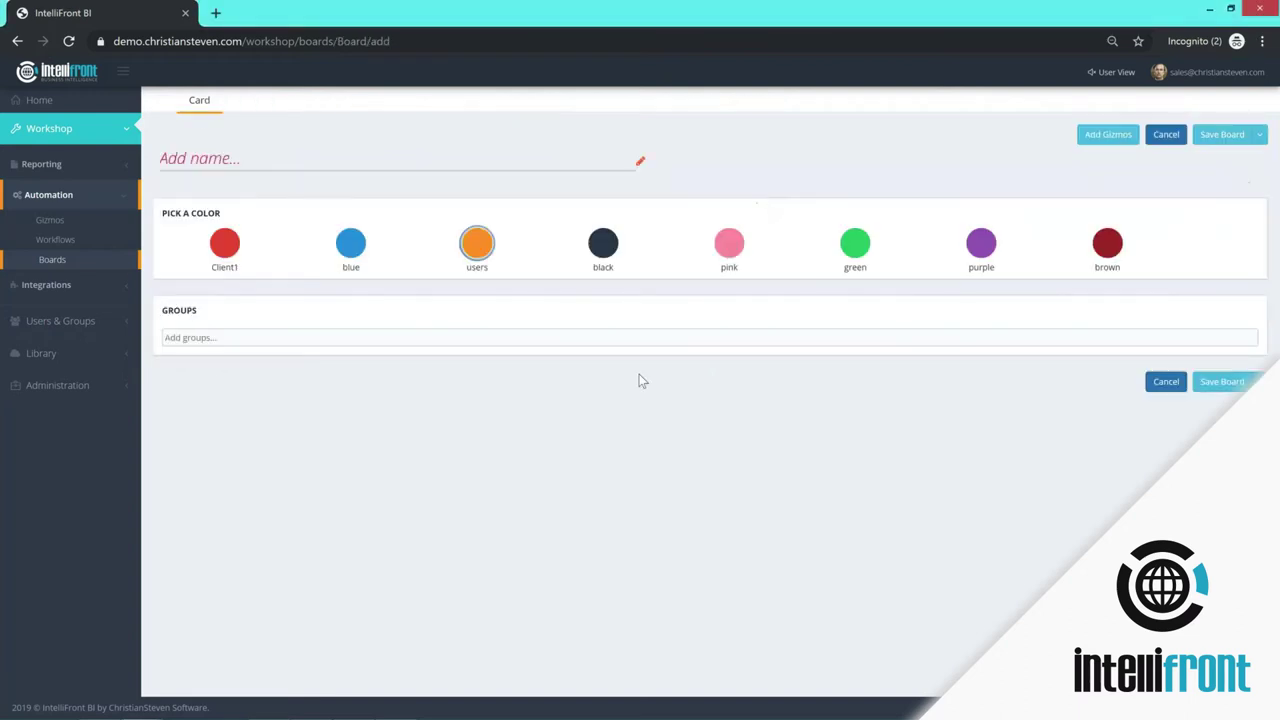
pyautogui.click(258, 155)
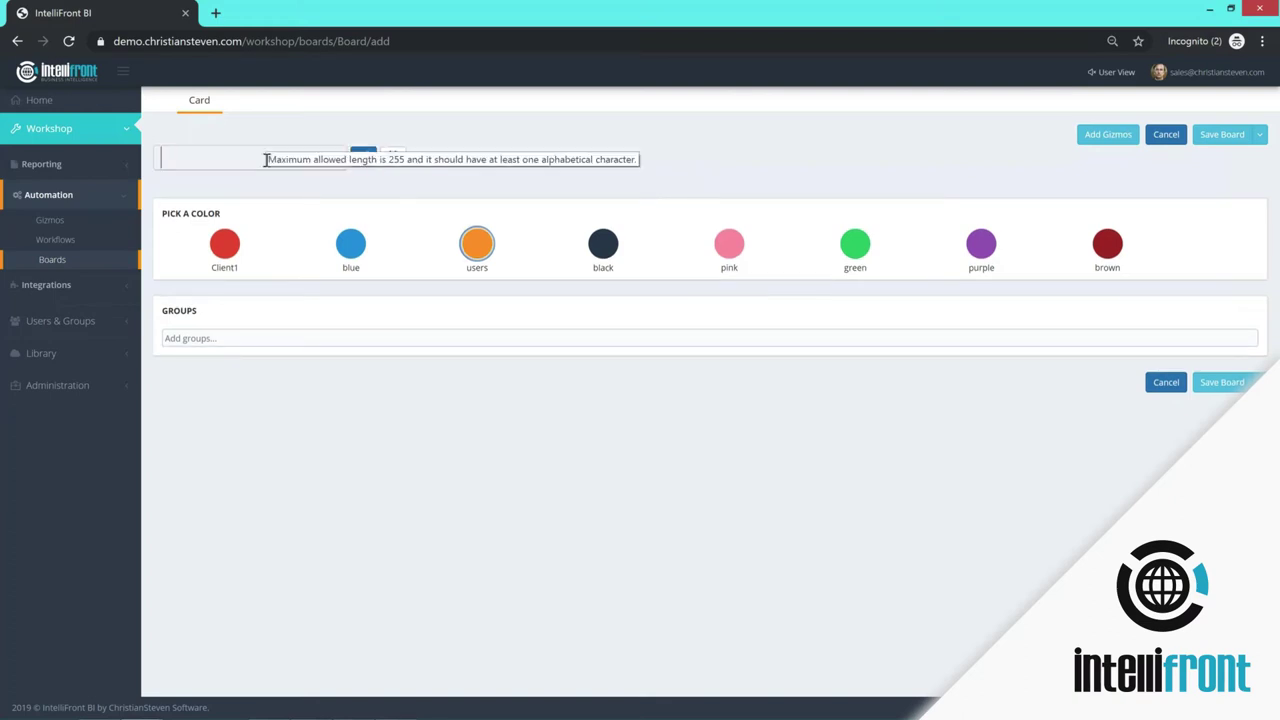
pyautogui.write('My ')
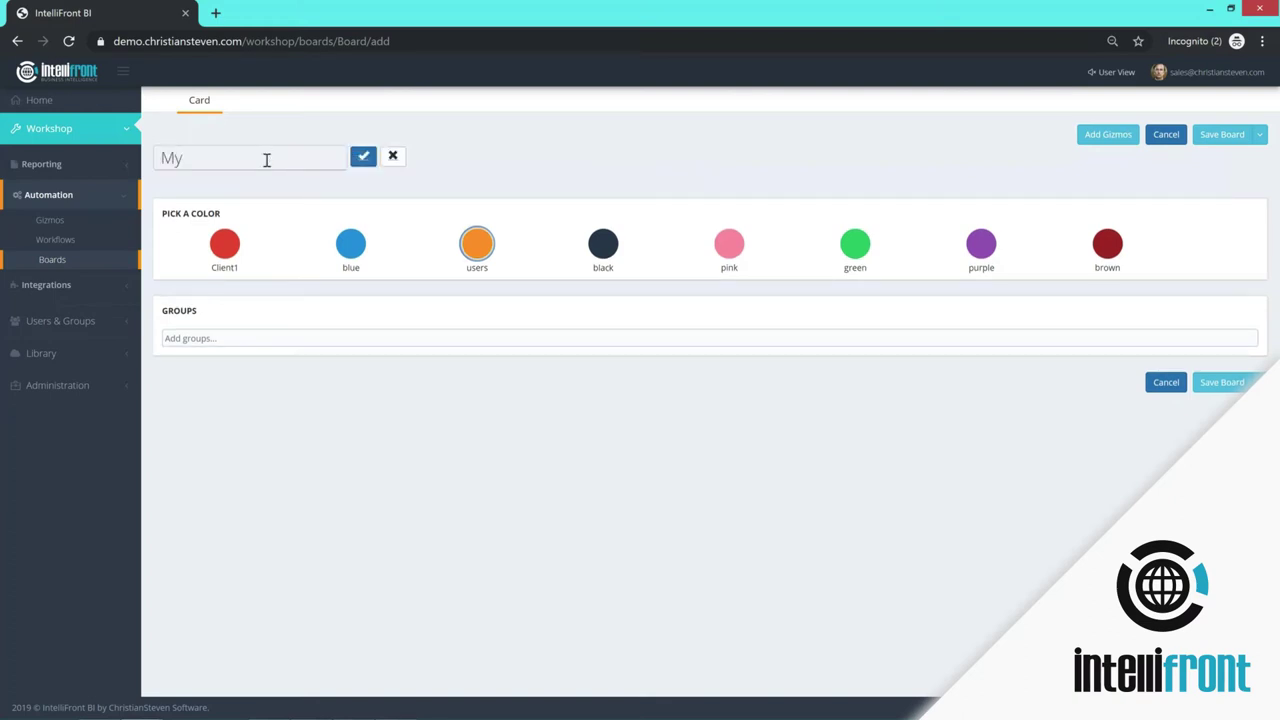
pyautogui.write('Company Board')
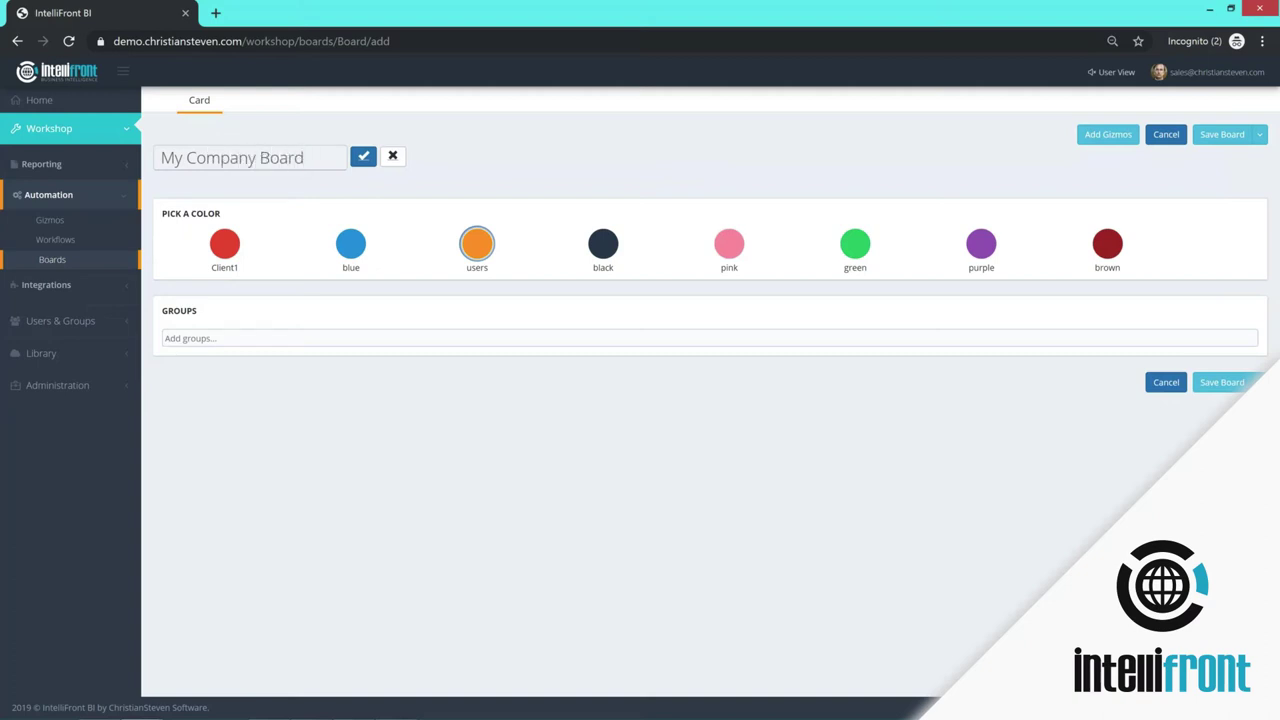
pyautogui.click(364, 160)
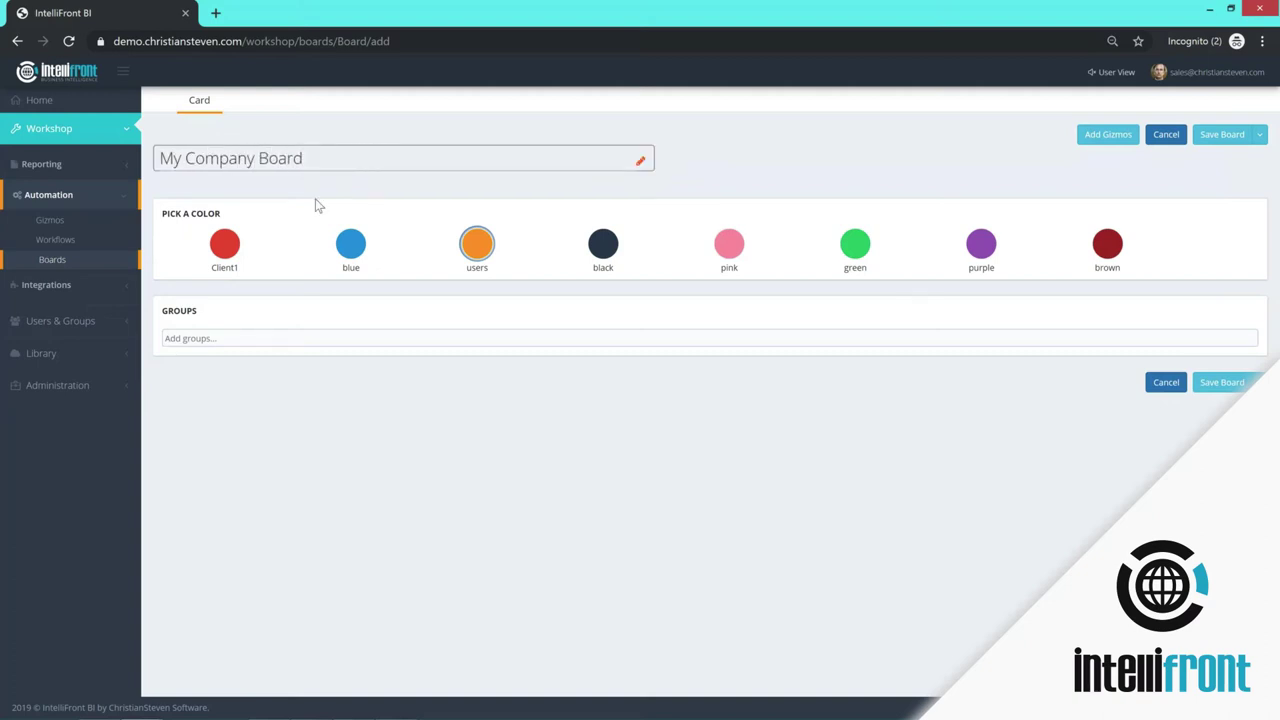
# - Color the board purple and assign it to the Users group
pyautogui.click(985, 245)
pyautogui.click(207, 340)
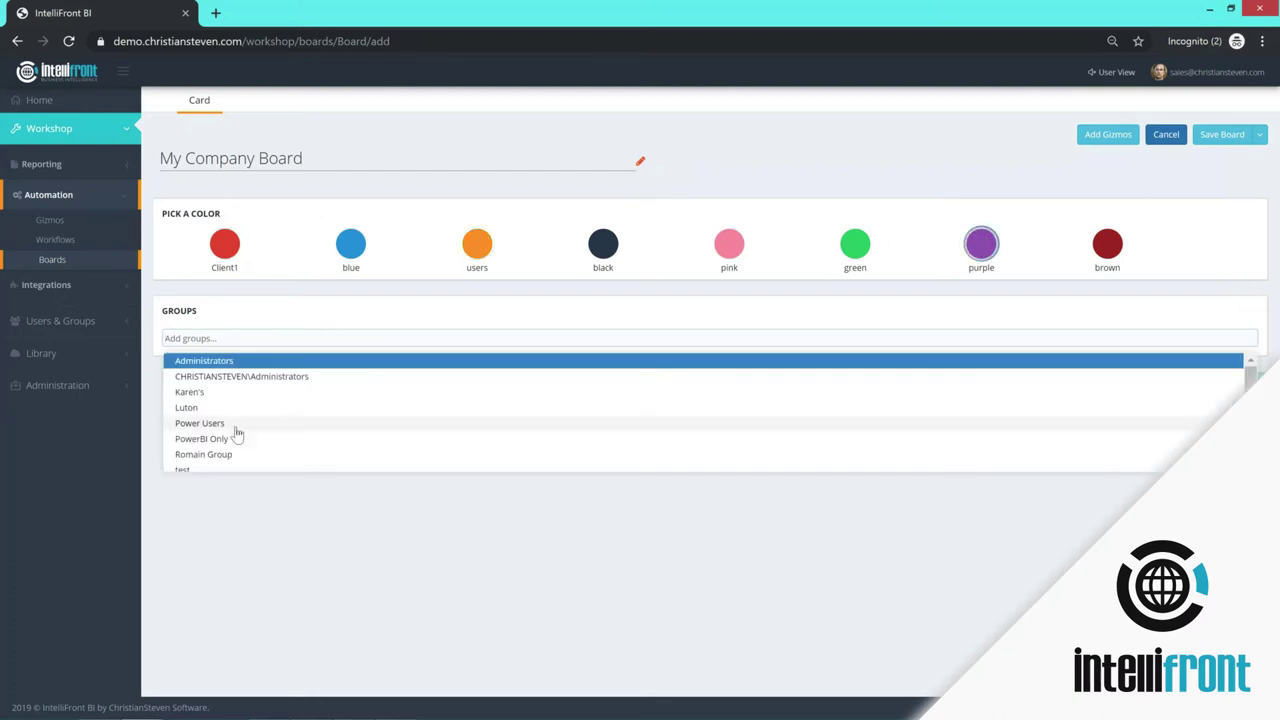
pyautogui.scroll(-1, 222, 450)
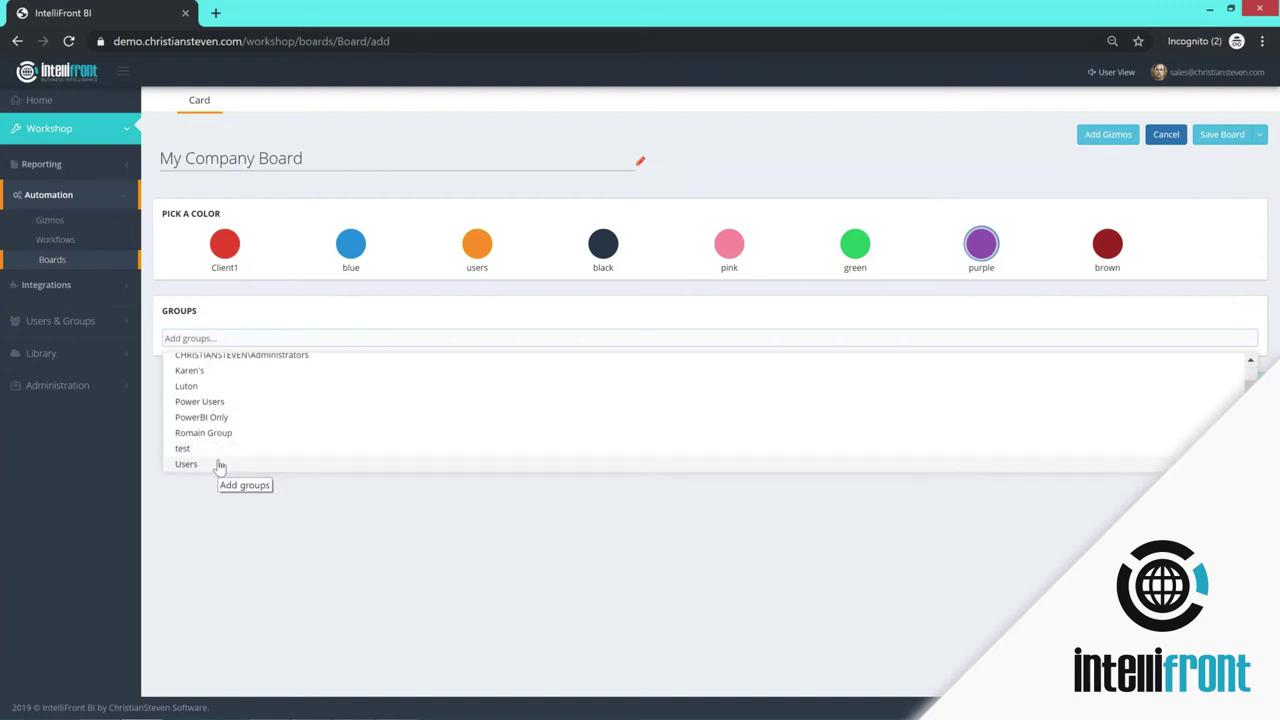
pyautogui.click(217, 466)
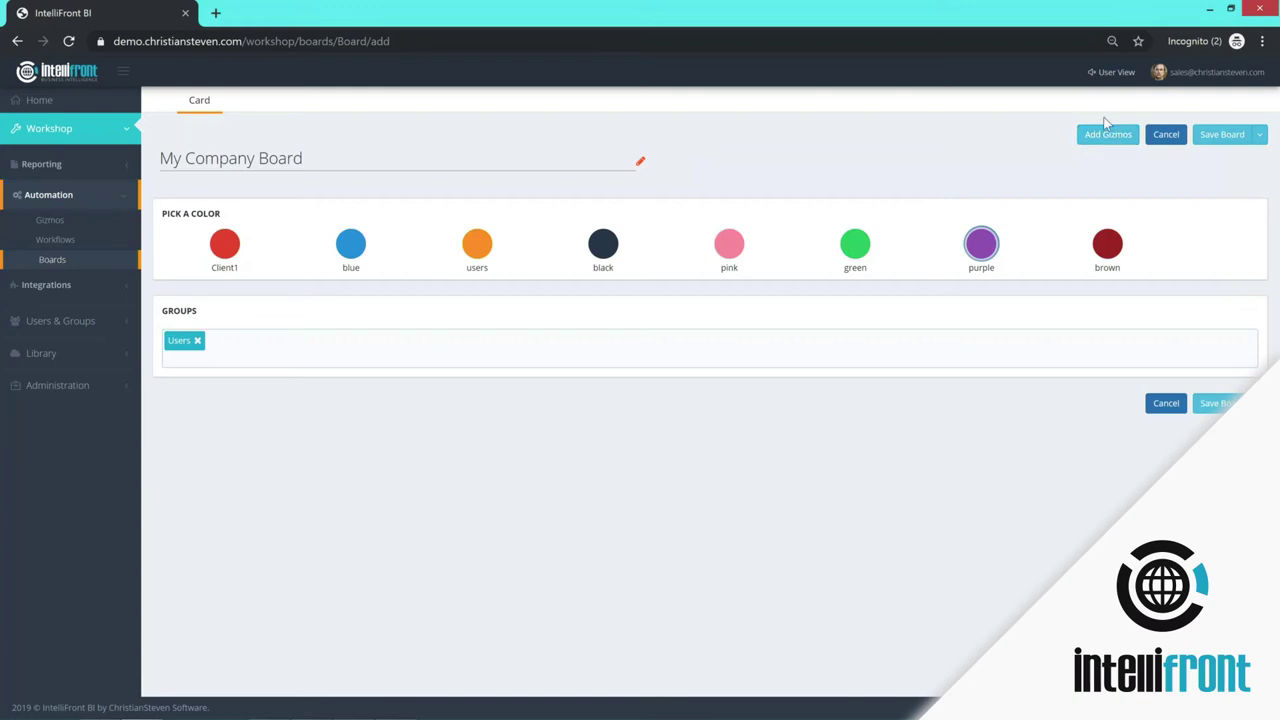
# - Add the Demo gizmo to My Company Board
pyautogui.click(1100, 141)
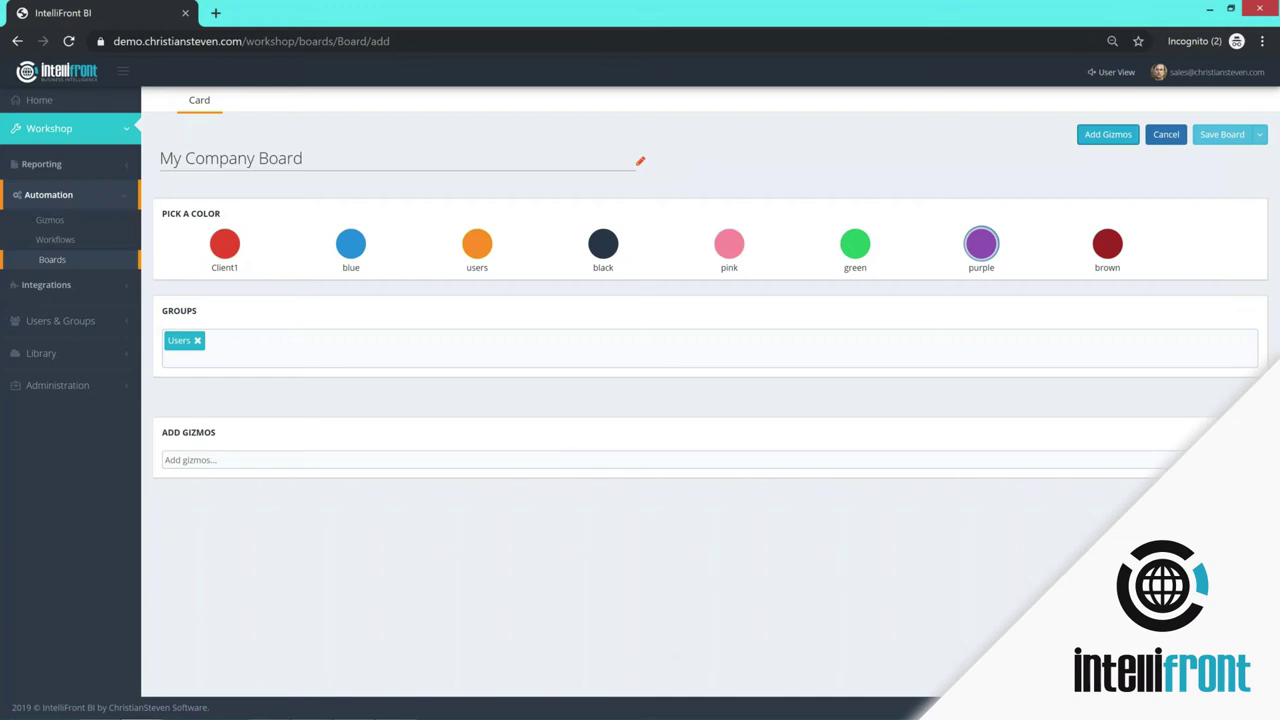
pyautogui.click(300, 460)
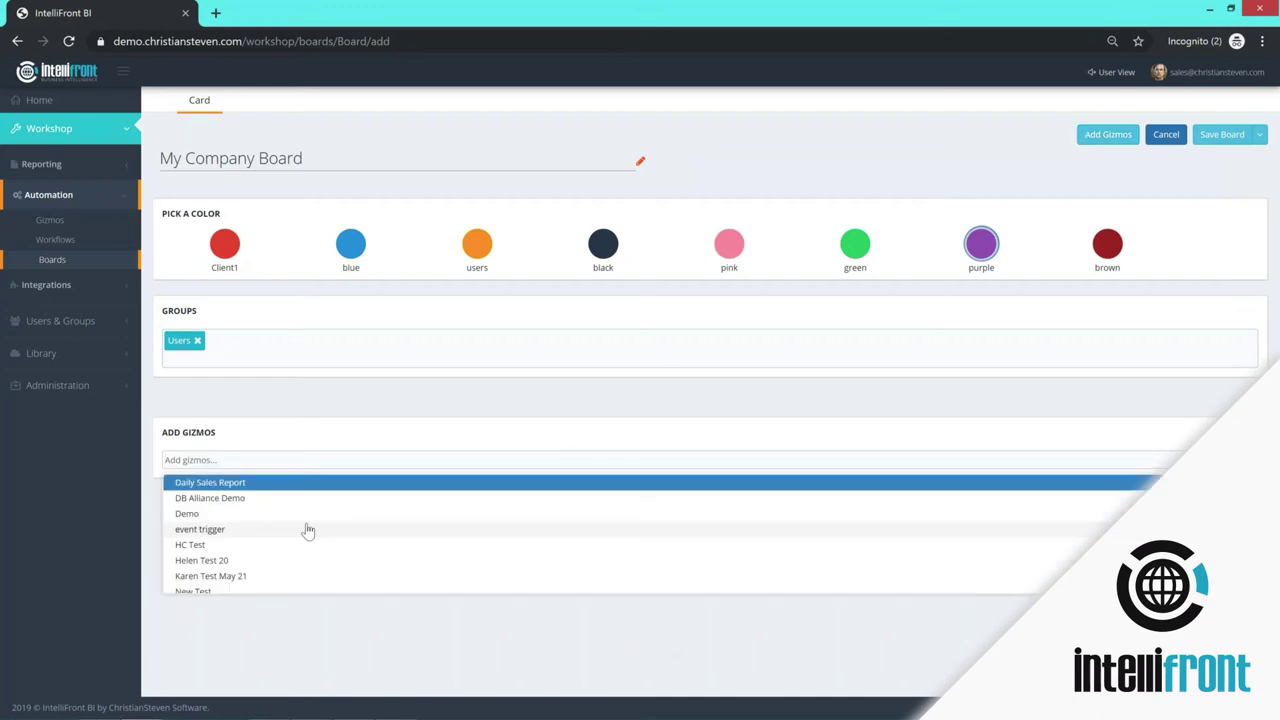
pyautogui.click(212, 514)
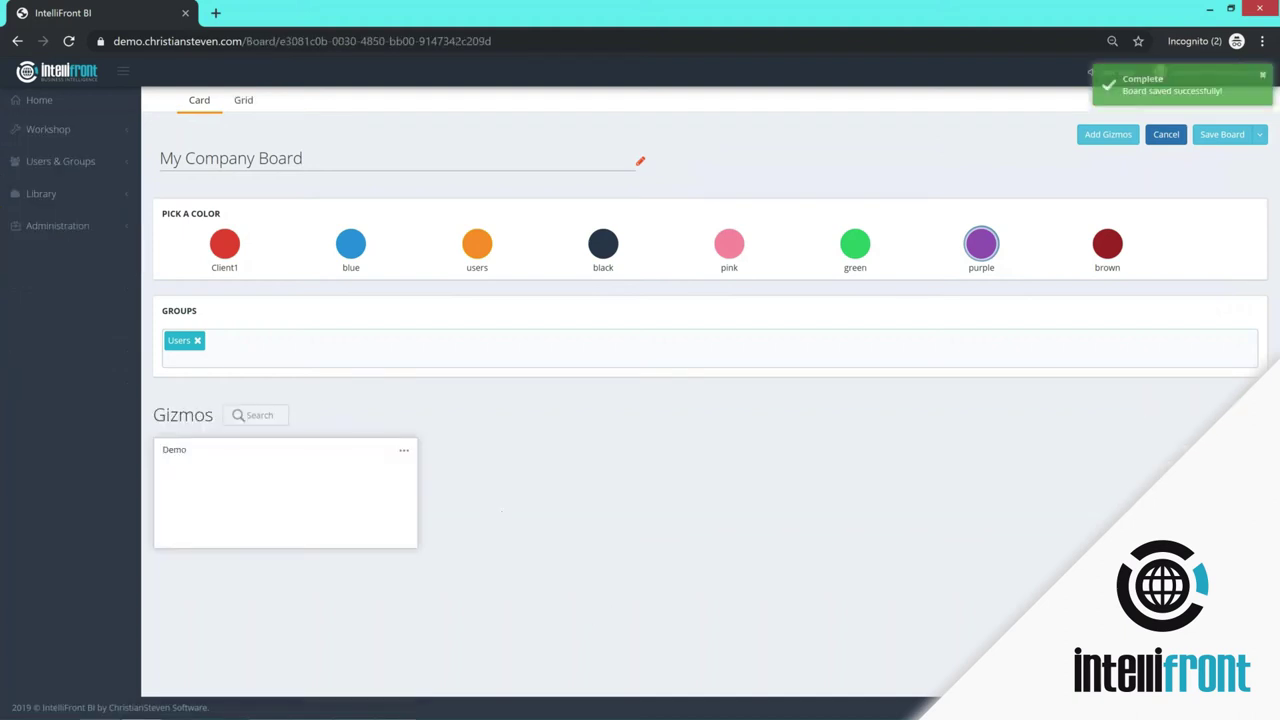
# - Return to the Boards list through Workshop > Automation
pyautogui.click(57, 133)
pyautogui.click(52, 199)
pyautogui.click(50, 260)
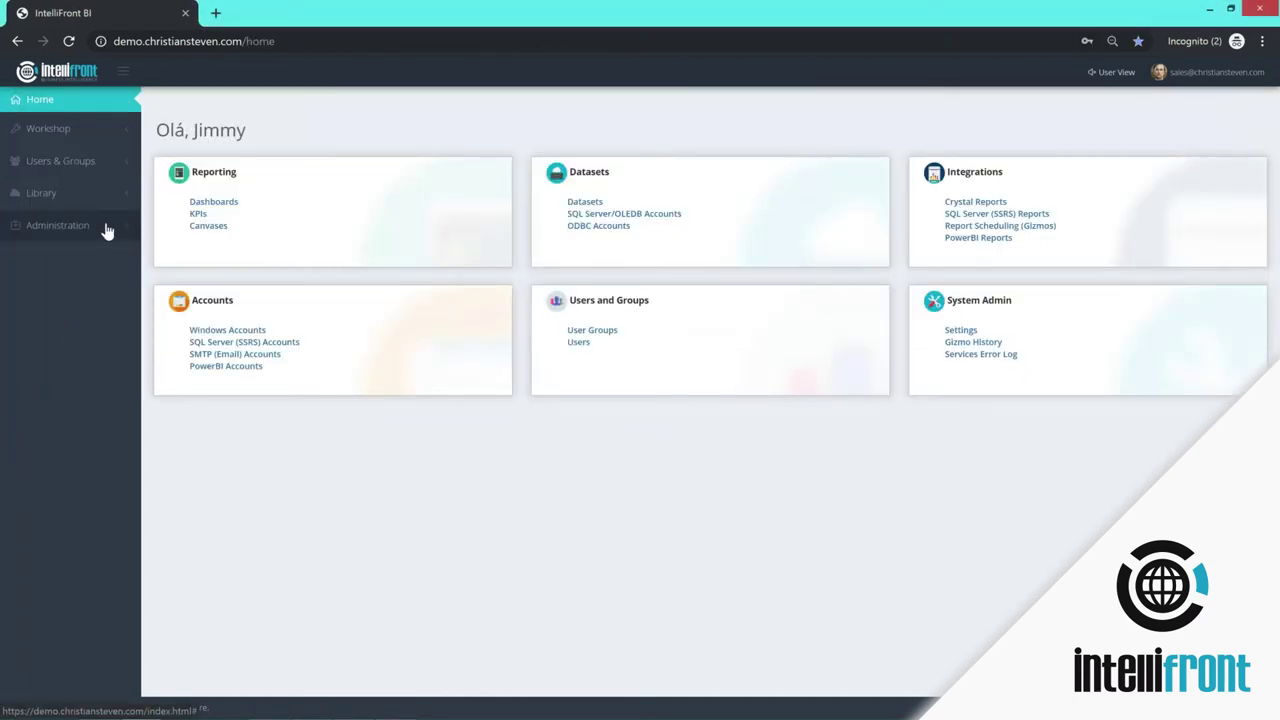
# - Review the services error log and gizmo run history, then open administration Settings
pyautogui.click(130, 234)
pyautogui.click(64, 258)
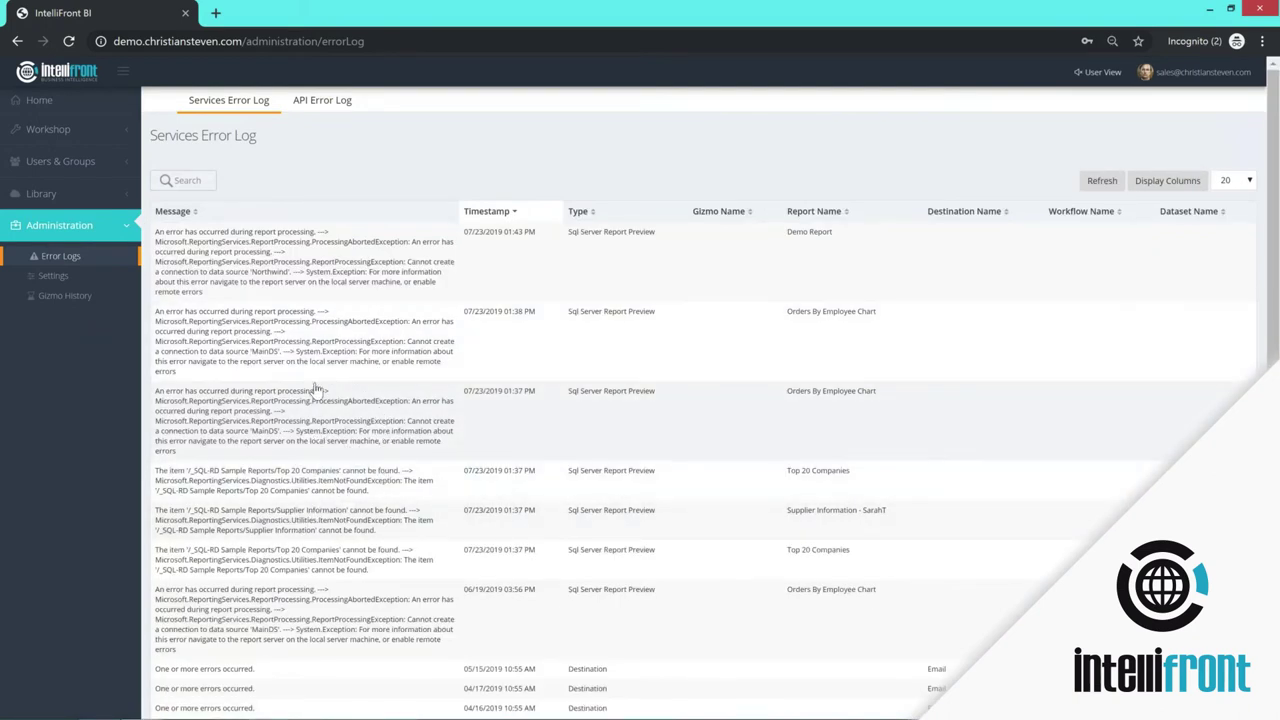
pyautogui.click(66, 300)
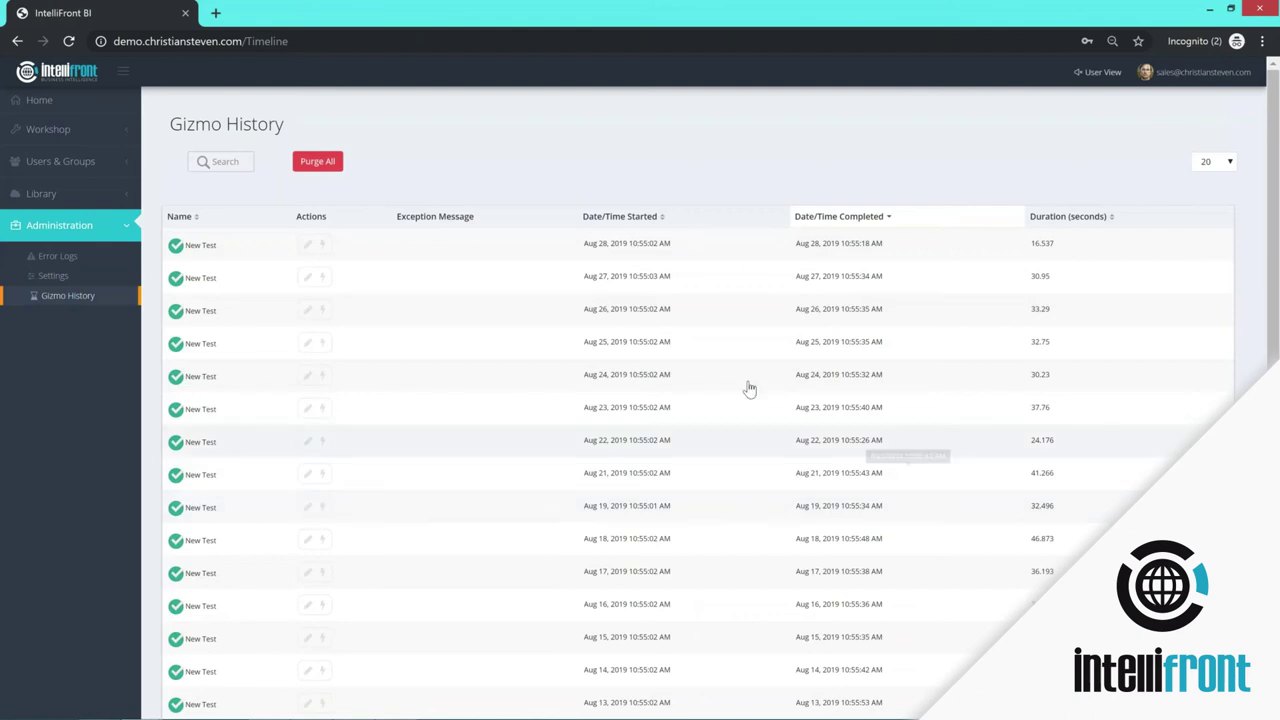
pyautogui.click(68, 278)
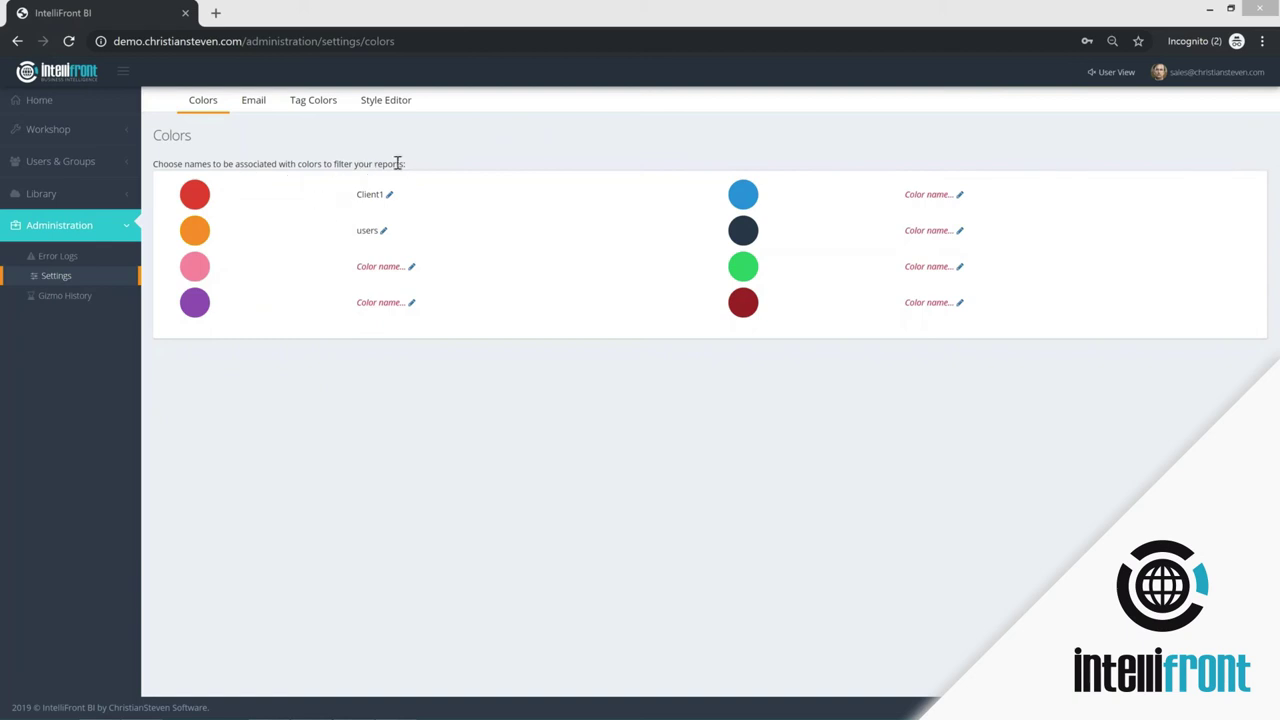
# - Make Office365 the system-wide email account, then view the Tag Colors settings
pyautogui.click(253, 103)
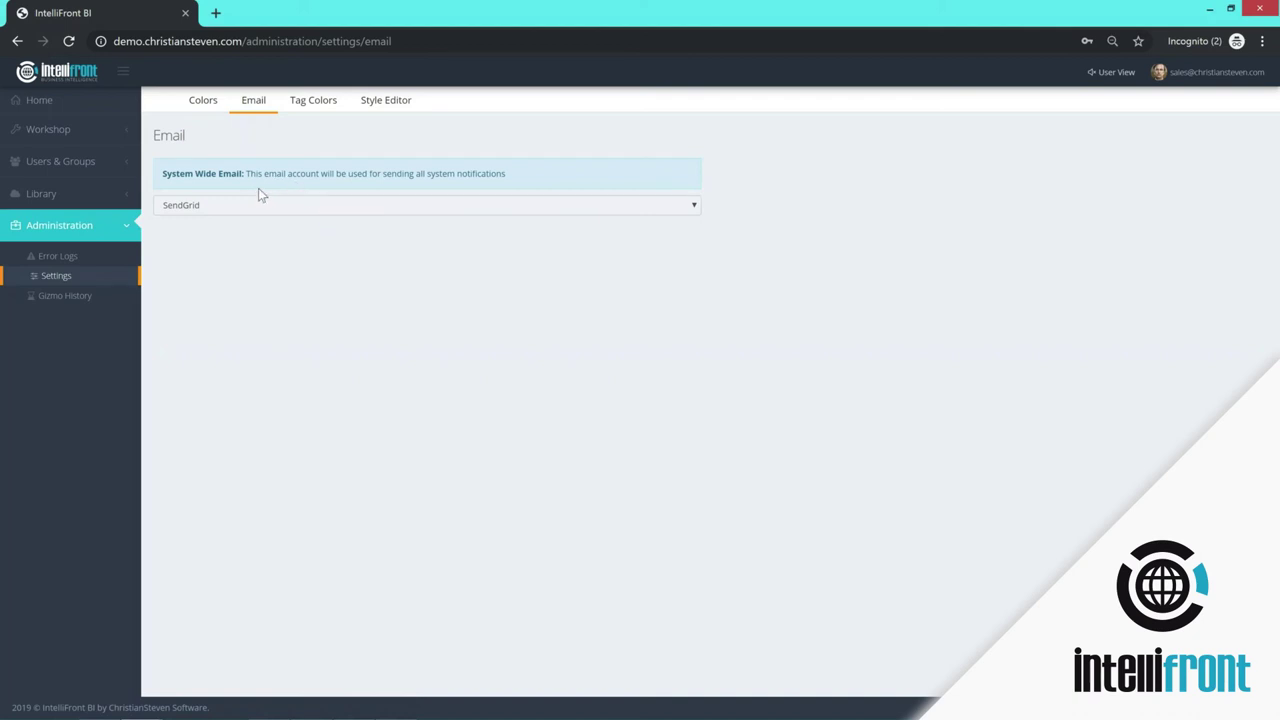
pyautogui.click(694, 206)
pyautogui.click(316, 321)
pyautogui.click(320, 100)
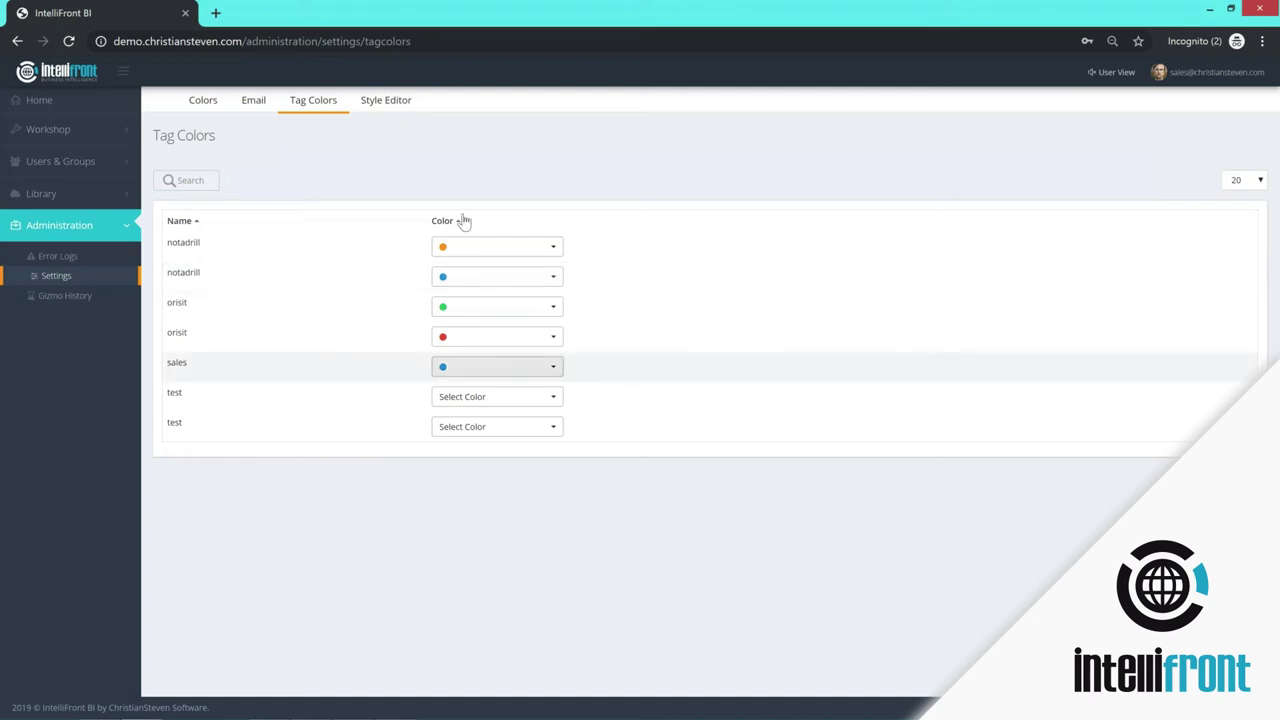
# - Open the Style Editor to view the colour and header/login image settings
pyautogui.click(378, 104)
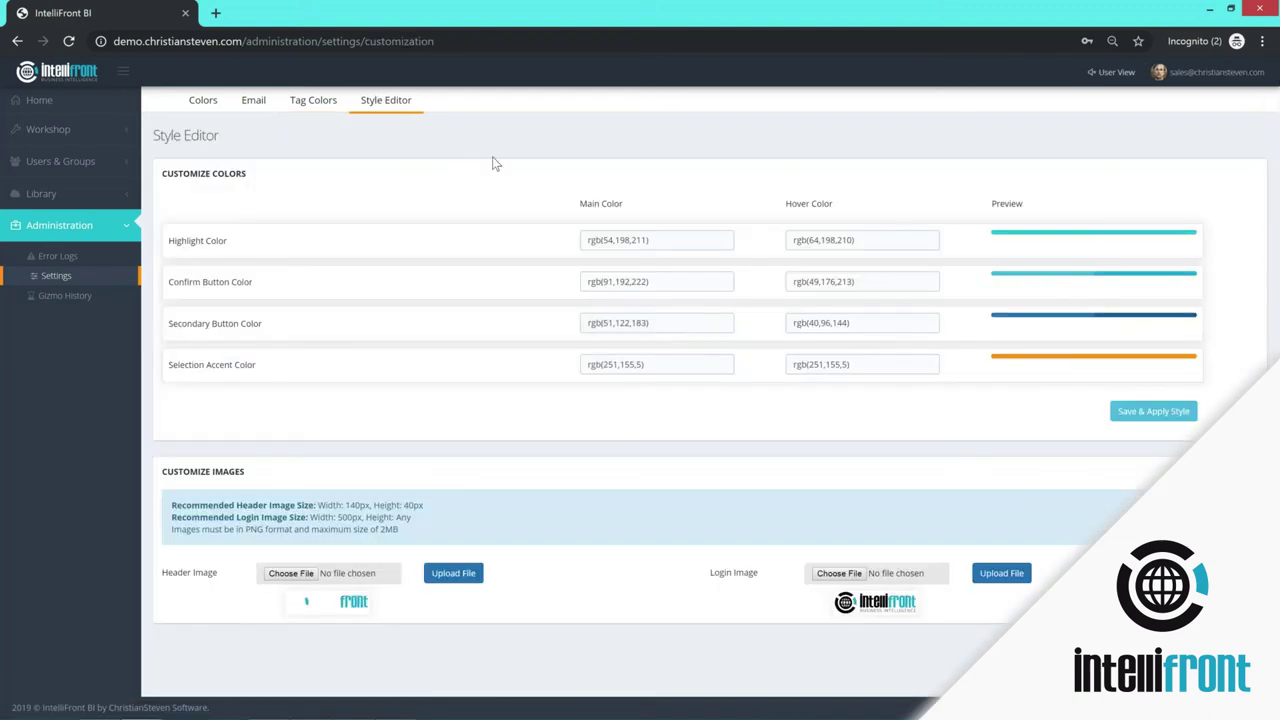